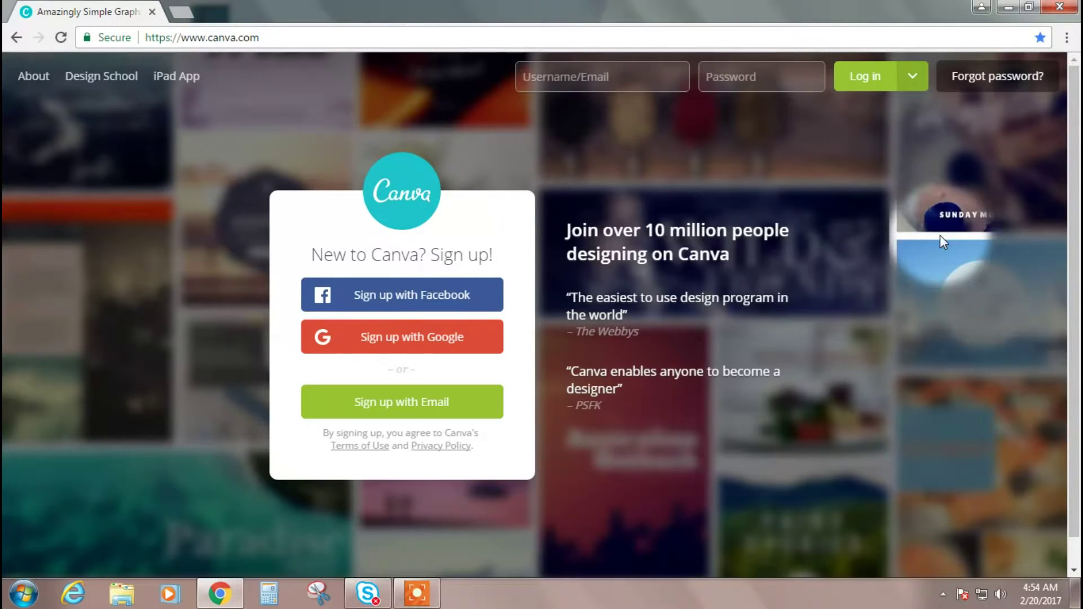
Sign in to Canva with the Google account and open the full list of design types.
{"action": "left_click", "coordinate": [451, 338]}
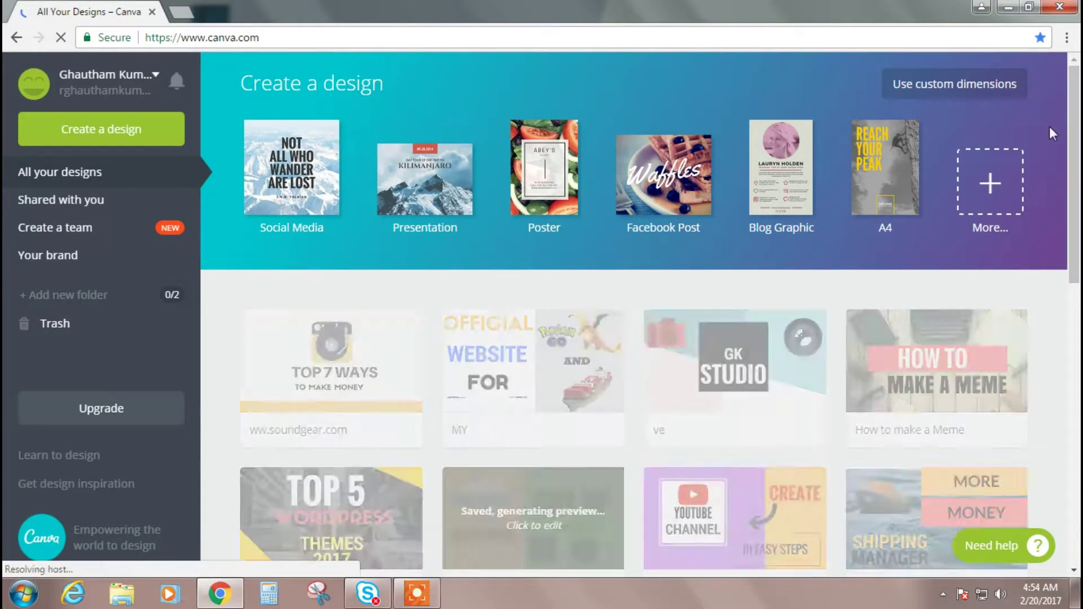
{"action": "left_click", "coordinate": [988, 168]}
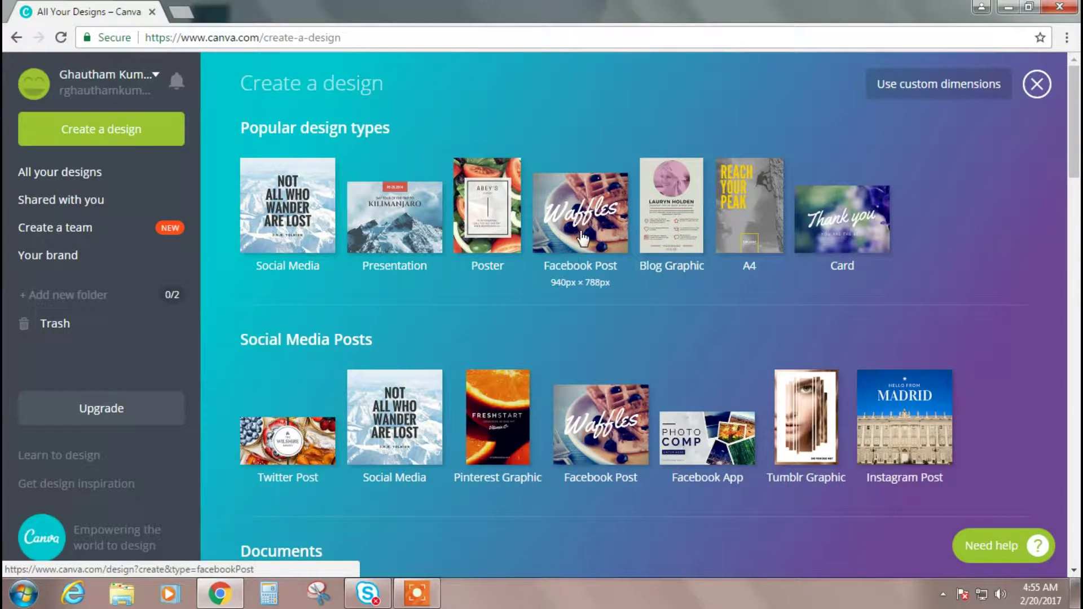
Look through the available design types, from social media posts and documents to blogging, eBooks and marketing materials.
{"action": "scroll", "coordinate": [966, 246], "scroll_direction": "down", "scroll_amount": 1}
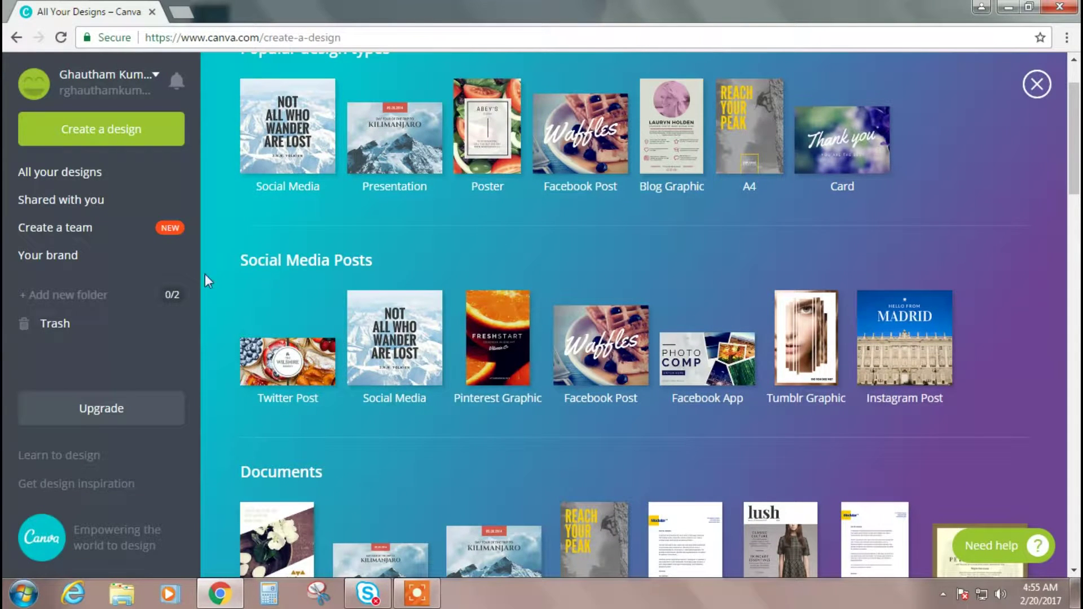
{"action": "left_click_drag", "start_coordinate": [241, 261], "coordinate": [389, 263]}
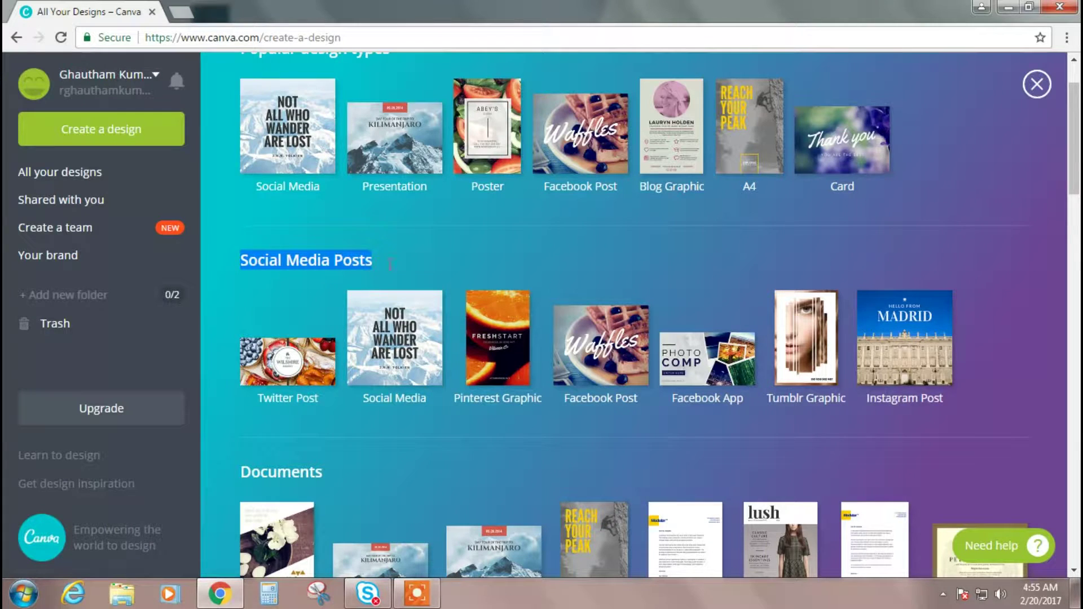
{"action": "left_click", "coordinate": [491, 247]}
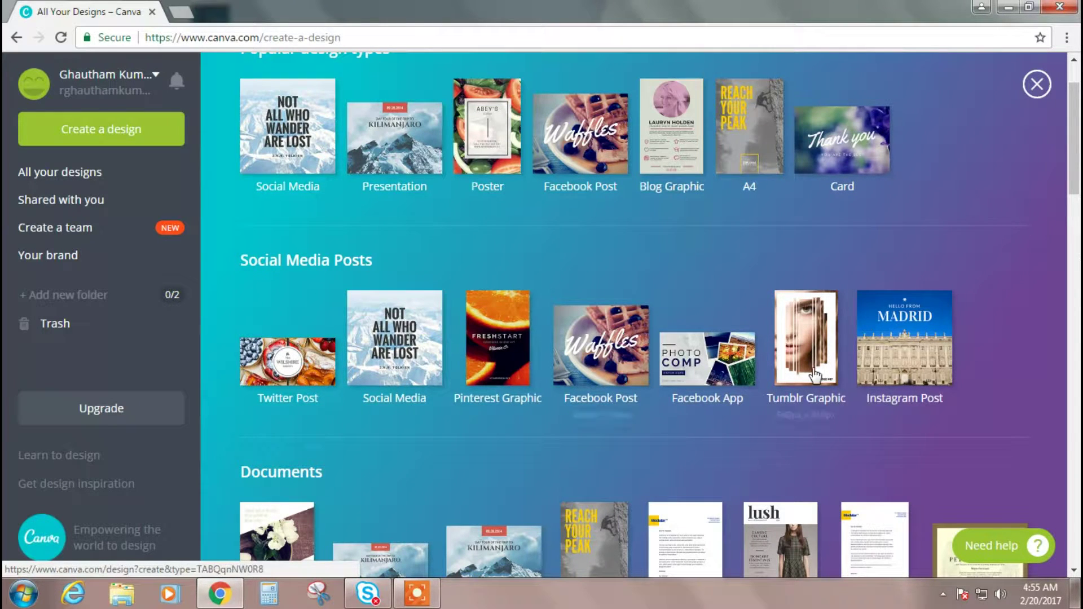
{"action": "scroll", "coordinate": [943, 278], "scroll_direction": "down", "scroll_amount": 1}
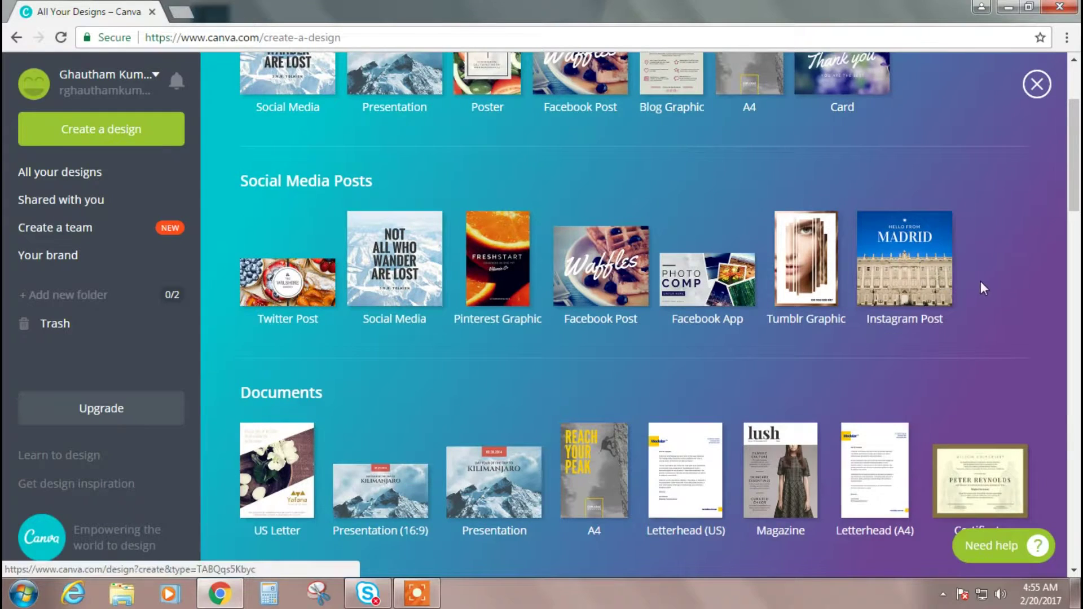
{"action": "scroll", "coordinate": [974, 282], "scroll_direction": "down", "scroll_amount": 3}
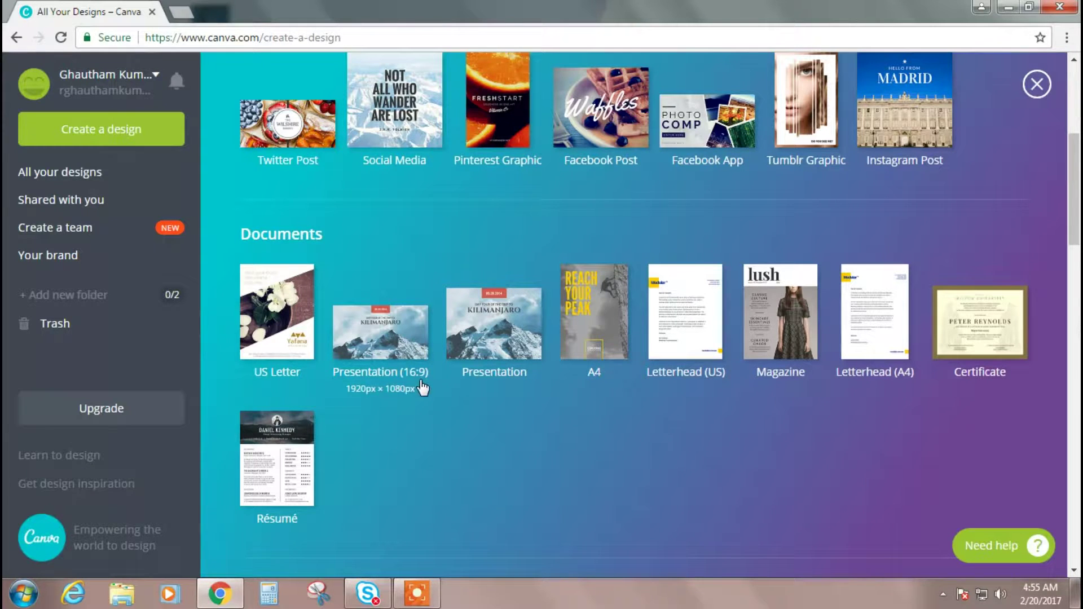
{"action": "scroll", "coordinate": [519, 433], "scroll_direction": "down", "scroll_amount": 3}
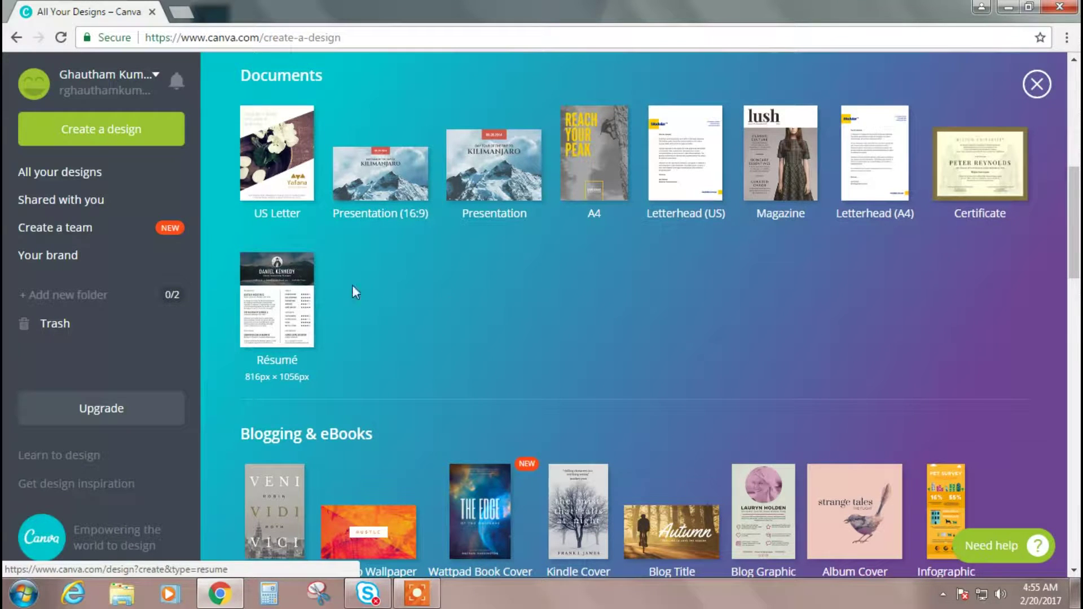
{"action": "scroll", "coordinate": [643, 315], "scroll_direction": "down", "scroll_amount": 3}
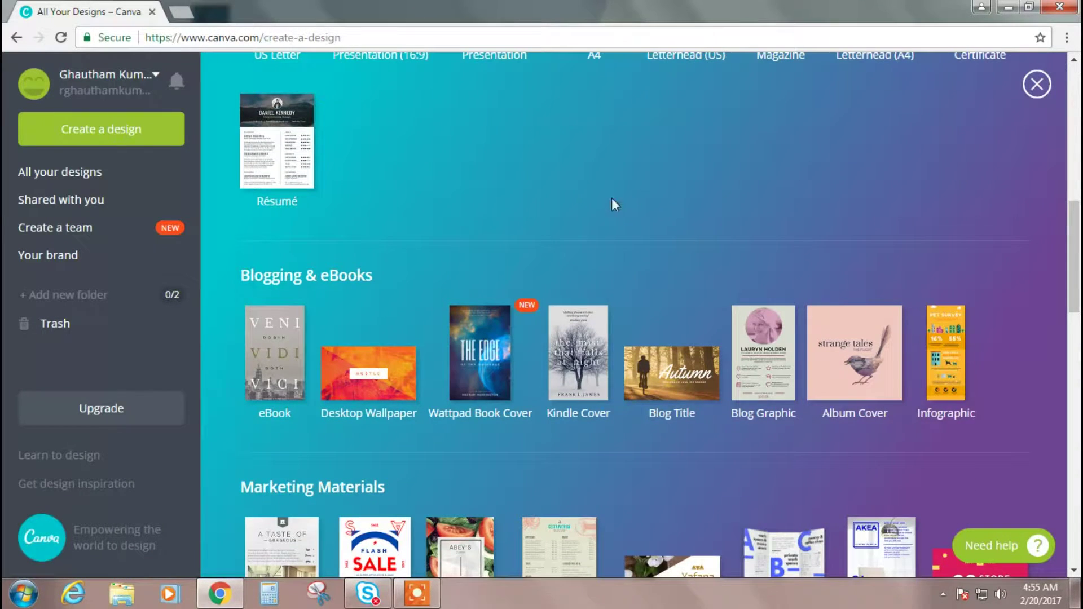
{"action": "scroll", "coordinate": [513, 191], "scroll_direction": "down", "scroll_amount": 3}
{"action": "scroll", "coordinate": [578, 344], "scroll_direction": "down", "scroll_amount": 3}
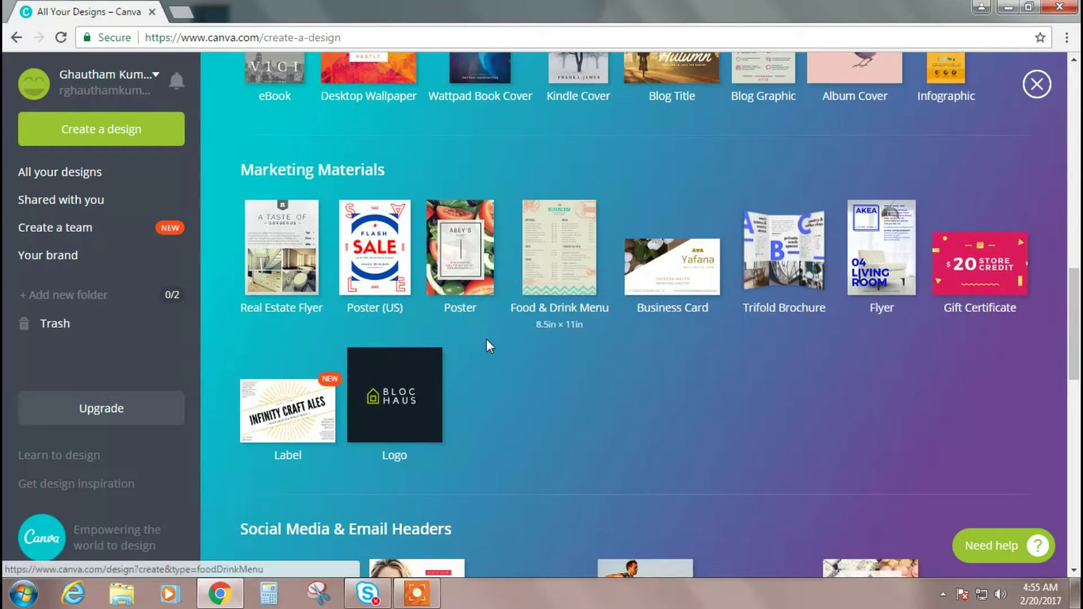
{"action": "scroll", "coordinate": [711, 346], "scroll_direction": "down", "scroll_amount": 3}
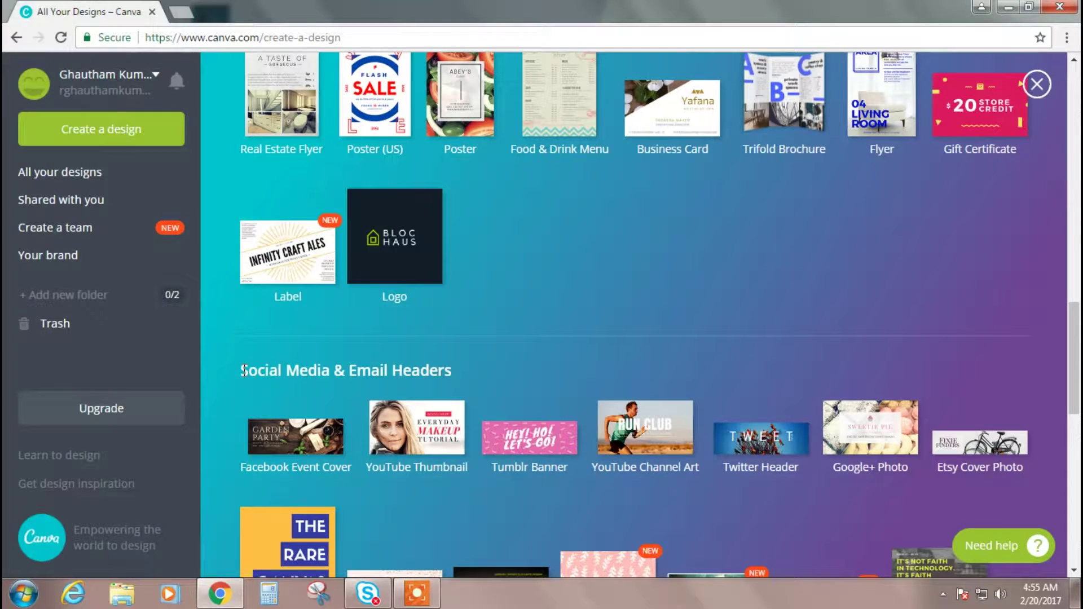
Create a new YouTube Thumbnail design from the Social Media & Email Headers category.
{"action": "left_click_drag", "start_coordinate": [243, 370], "coordinate": [460, 361]}
{"action": "left_click", "coordinate": [564, 367]}
{"action": "scroll", "coordinate": [508, 361], "scroll_direction": "down", "scroll_amount": 2}
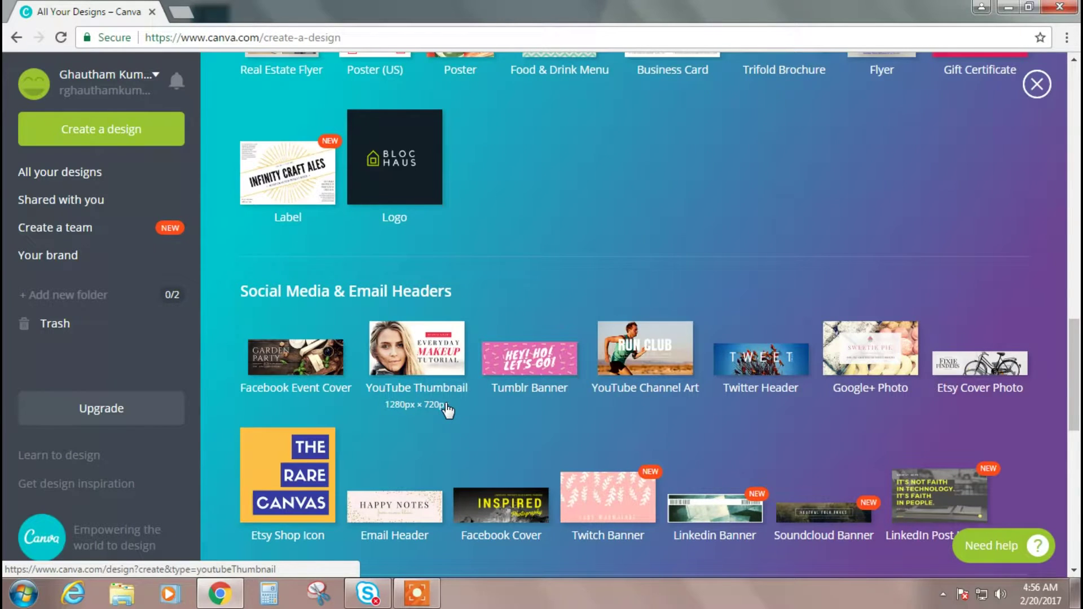
{"action": "left_click", "coordinate": [439, 355]}
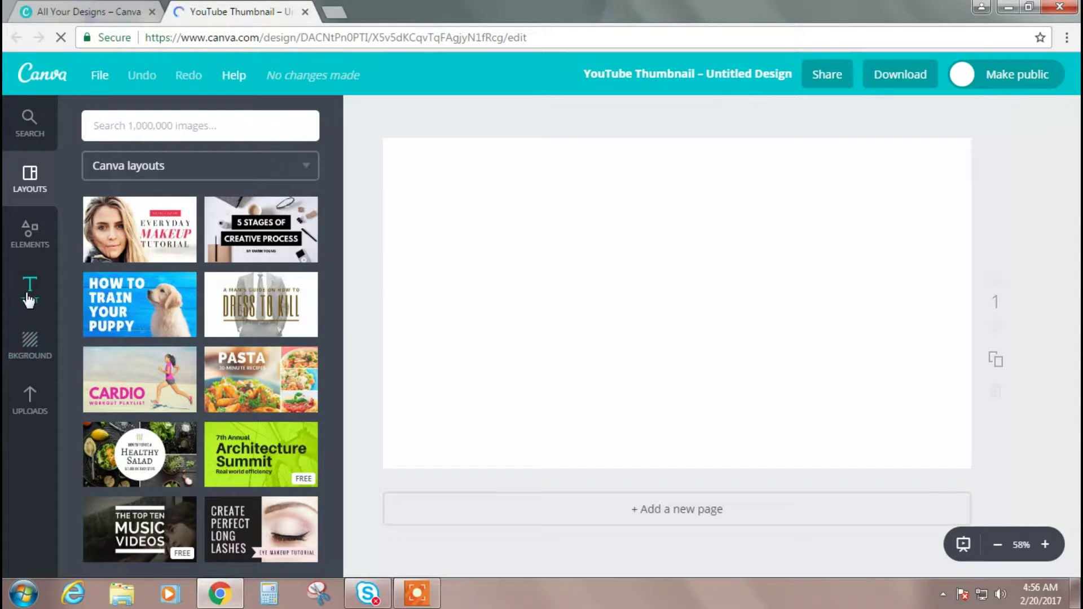
Browse the thumbnail layouts and apply the free SPRING BREAK layout to the blank page.
{"action": "scroll", "coordinate": [148, 232], "scroll_direction": "down", "scroll_amount": 3}
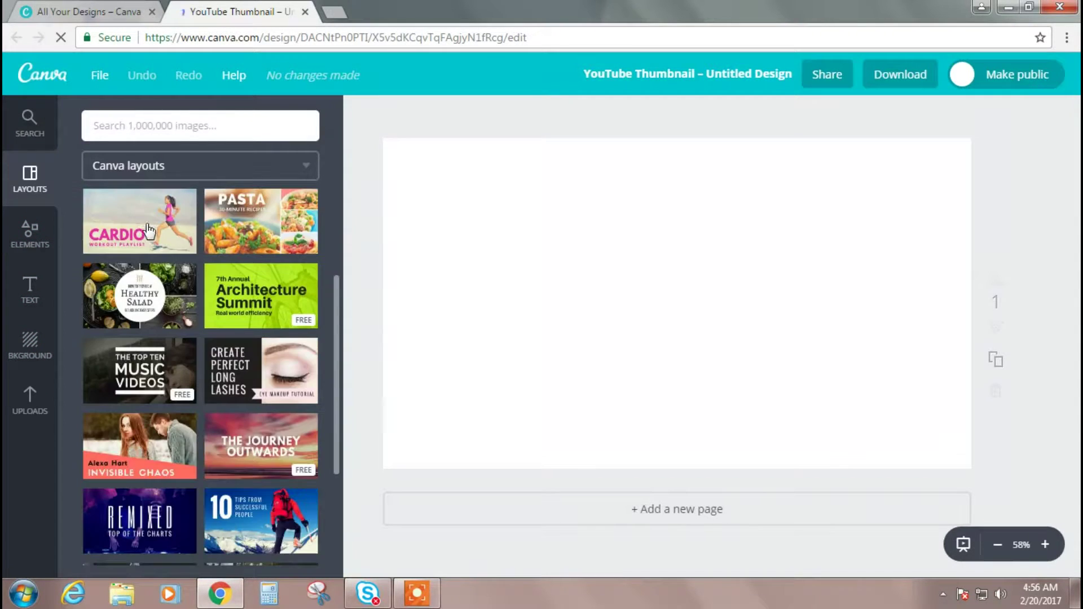
{"action": "scroll", "coordinate": [184, 311], "scroll_direction": "up", "scroll_amount": 3}
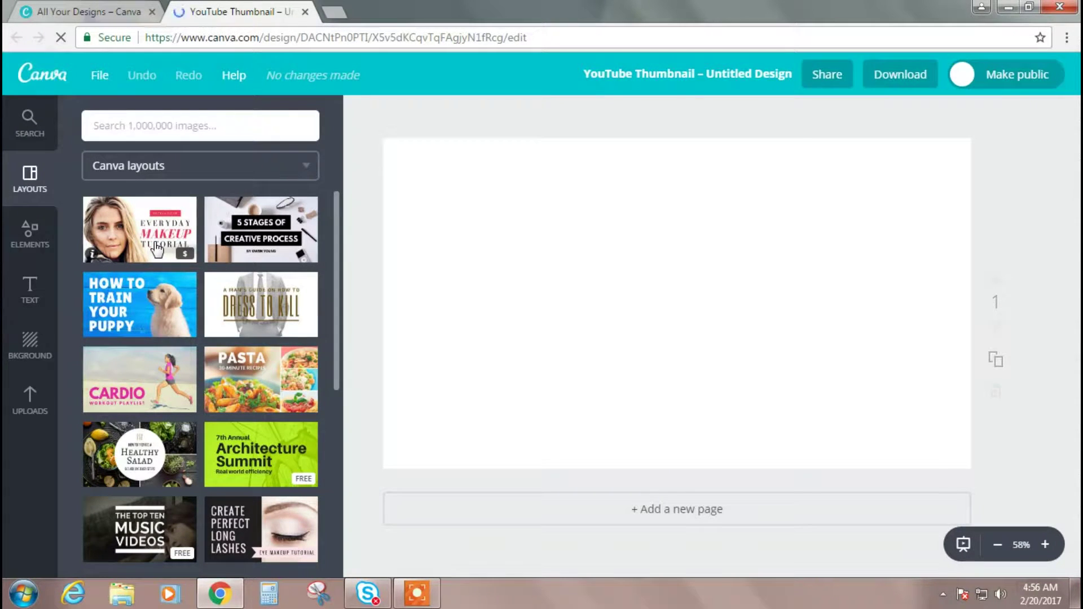
{"action": "scroll", "coordinate": [269, 276], "scroll_direction": "down", "scroll_amount": 4}
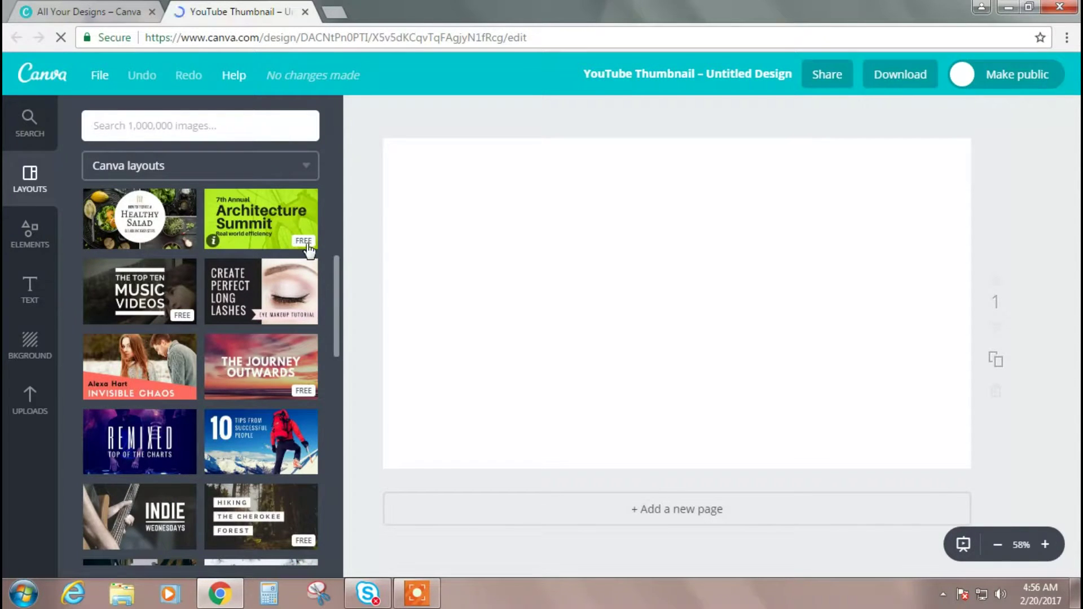
{"action": "scroll", "coordinate": [308, 248], "scroll_direction": "down", "scroll_amount": 3}
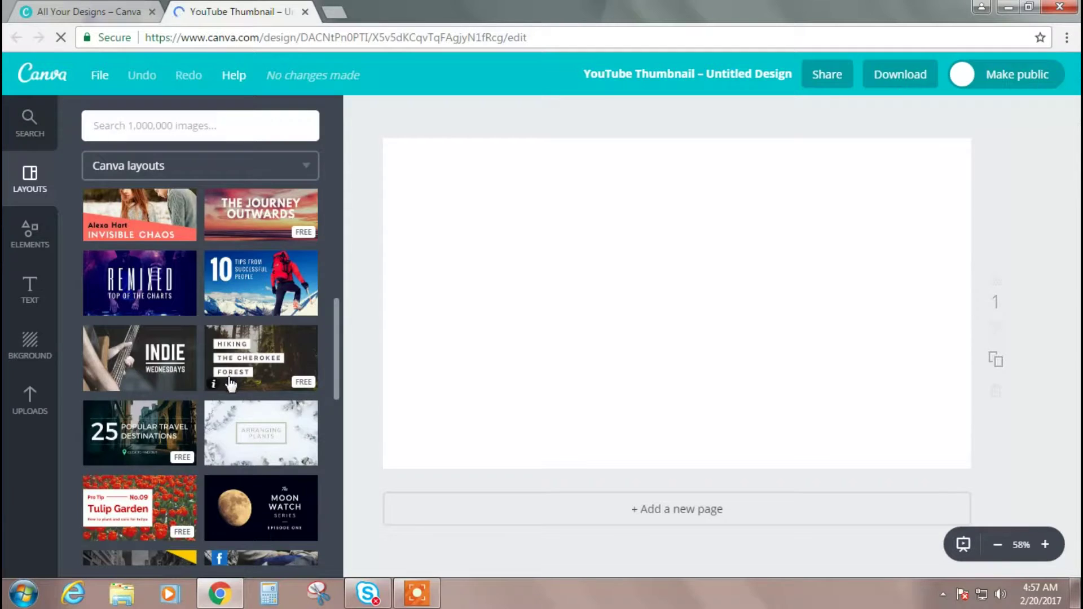
{"action": "scroll", "coordinate": [254, 315], "scroll_direction": "down", "scroll_amount": 5}
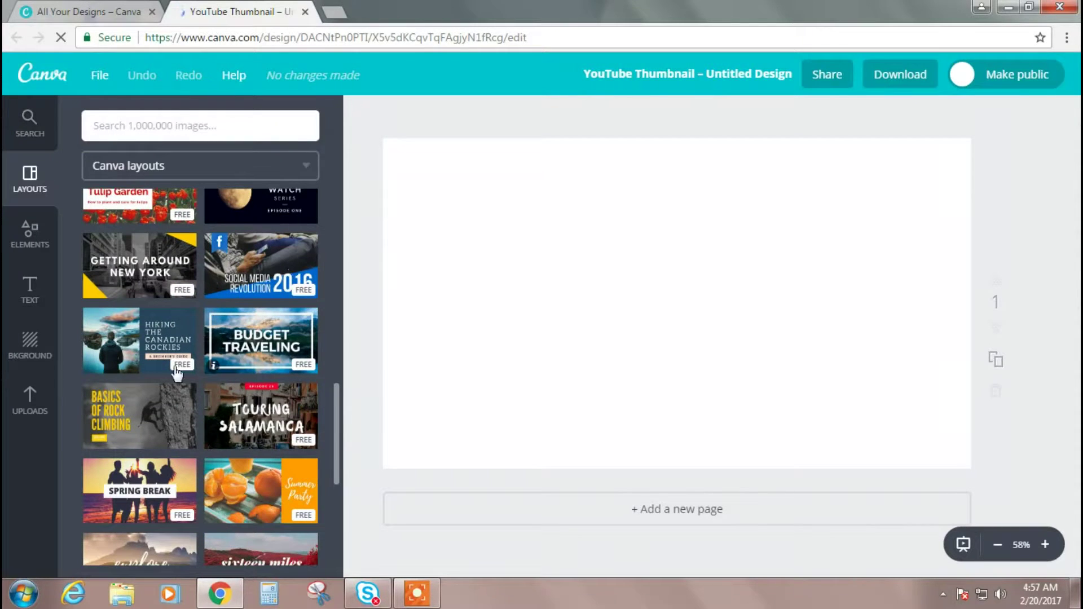
{"action": "scroll", "coordinate": [192, 347], "scroll_direction": "down", "scroll_amount": 1}
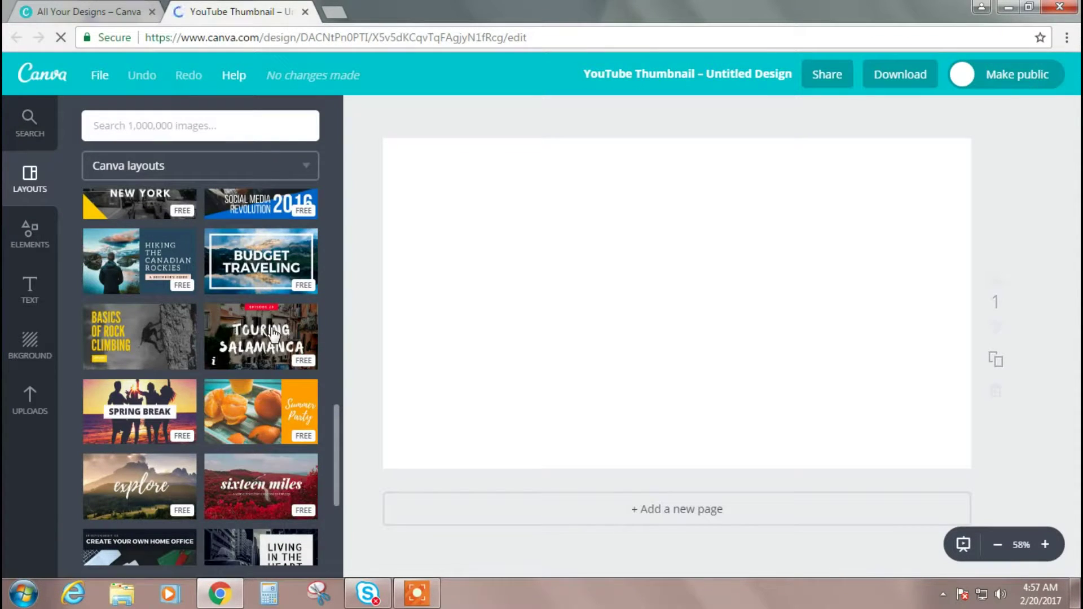
{"action": "scroll", "coordinate": [169, 333], "scroll_direction": "down", "scroll_amount": 1}
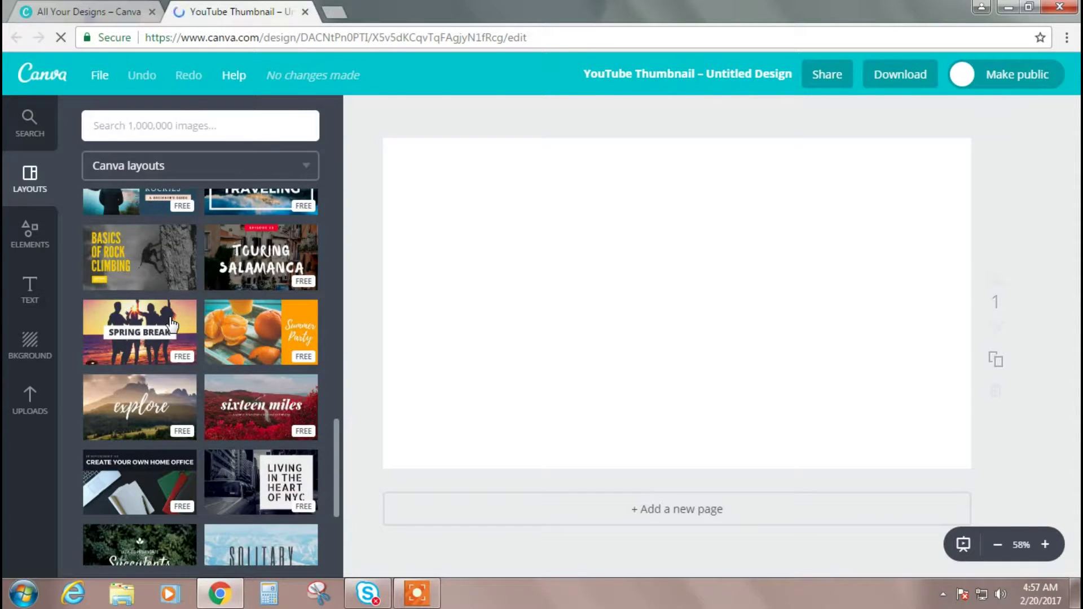
{"action": "left_click", "coordinate": [172, 325]}
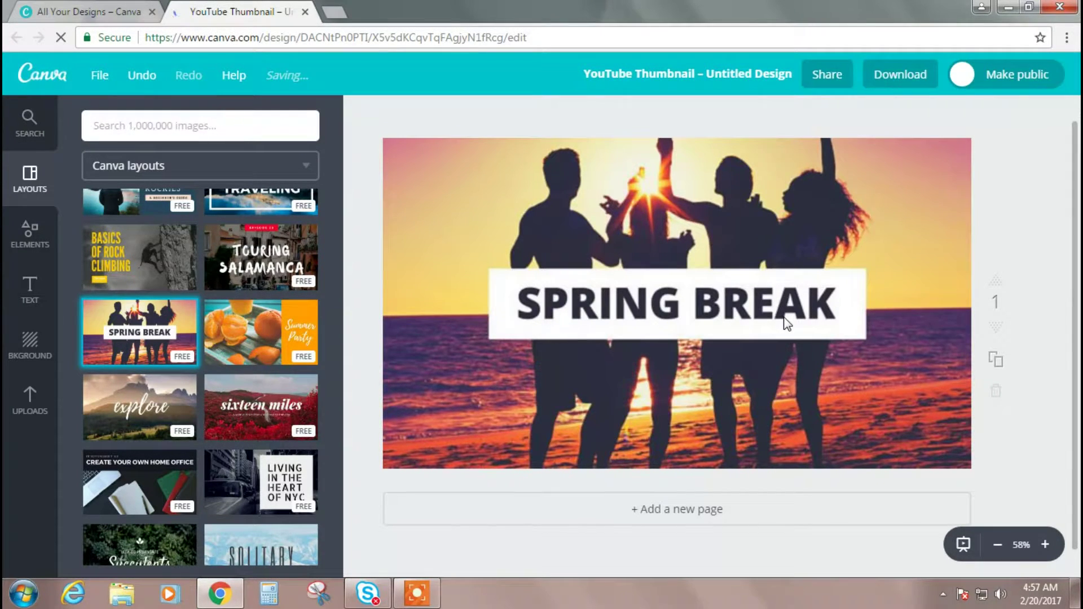
Delete the white banner behind the SPRING BREAK text.
{"action": "key", "text": "Delete"}
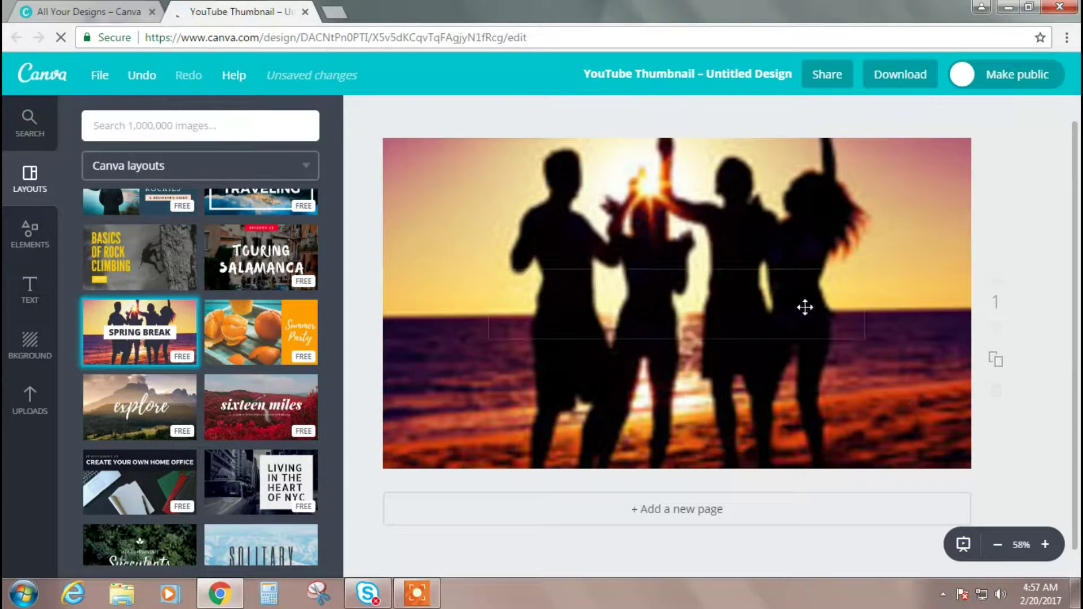
{"action": "left_click", "coordinate": [795, 305]}
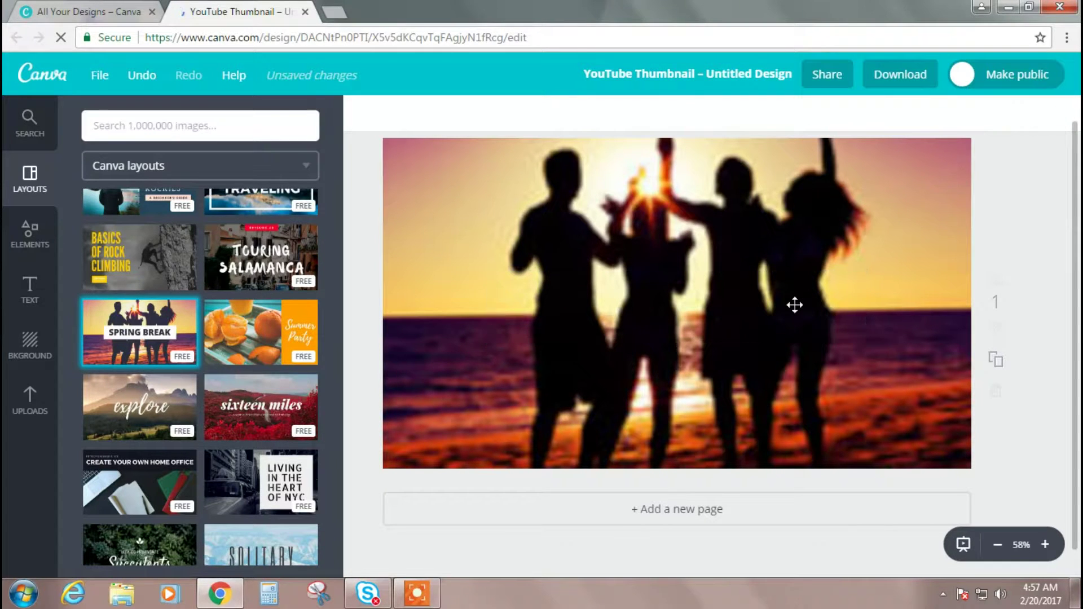
{"action": "key", "text": "Delete"}
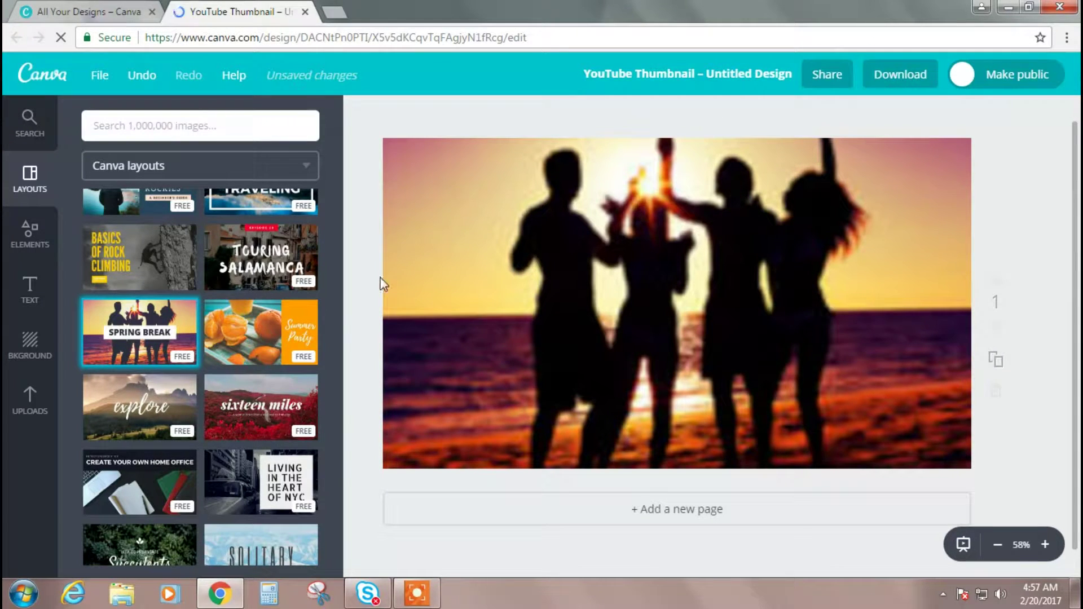
Recolour the SPRING BREAK text to a pale lavender by lightening its custom colour.
{"action": "left_click", "coordinate": [32, 292]}
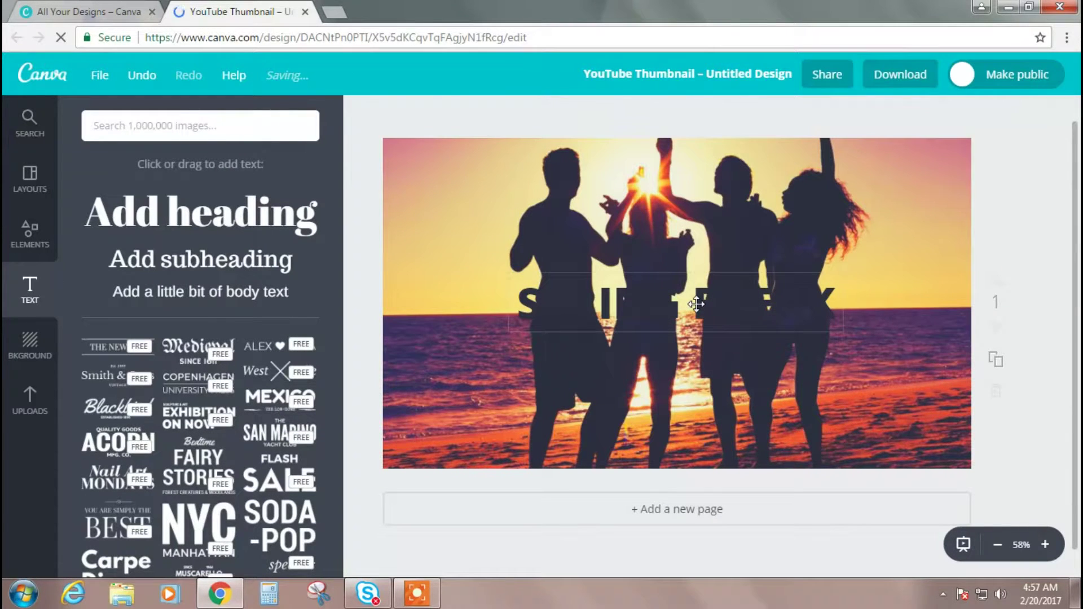
{"action": "left_click", "coordinate": [696, 303]}
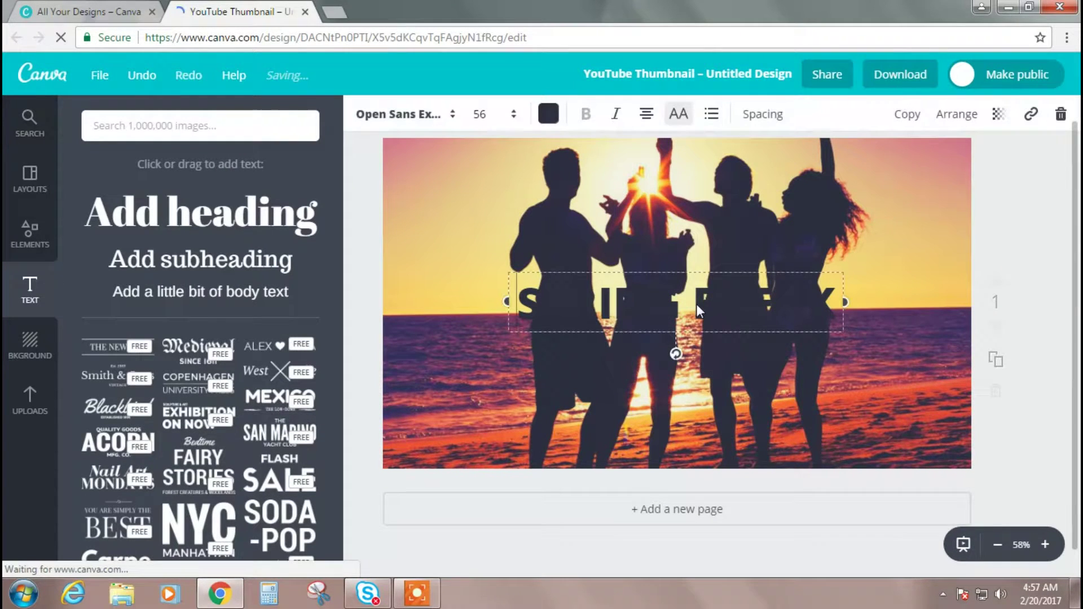
{"action": "left_click", "coordinate": [847, 382]}
{"action": "left_click", "coordinate": [786, 307]}
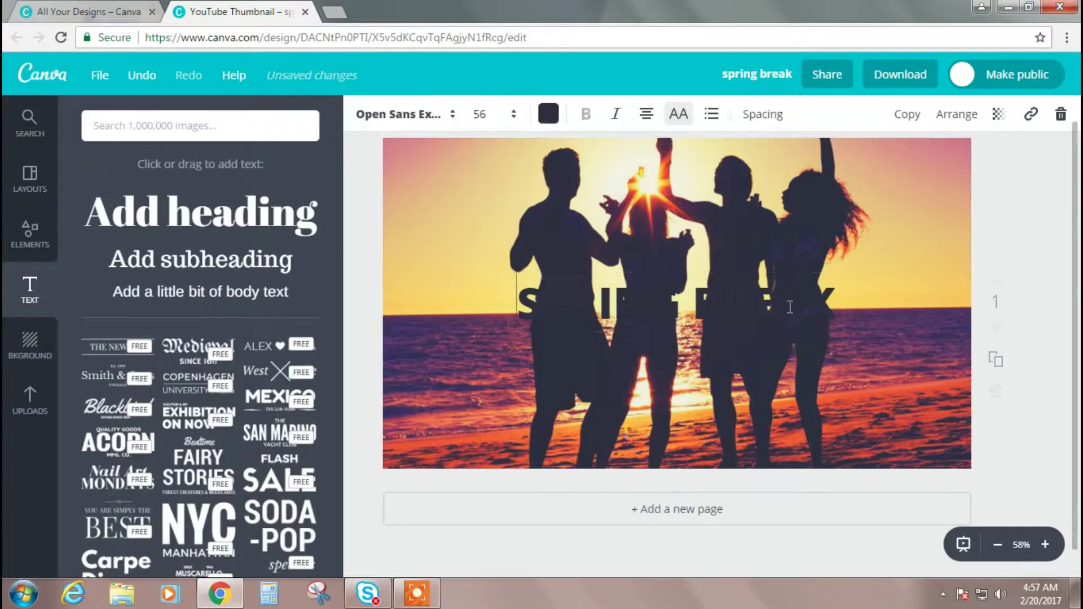
{"action": "left_click", "coordinate": [548, 114]}
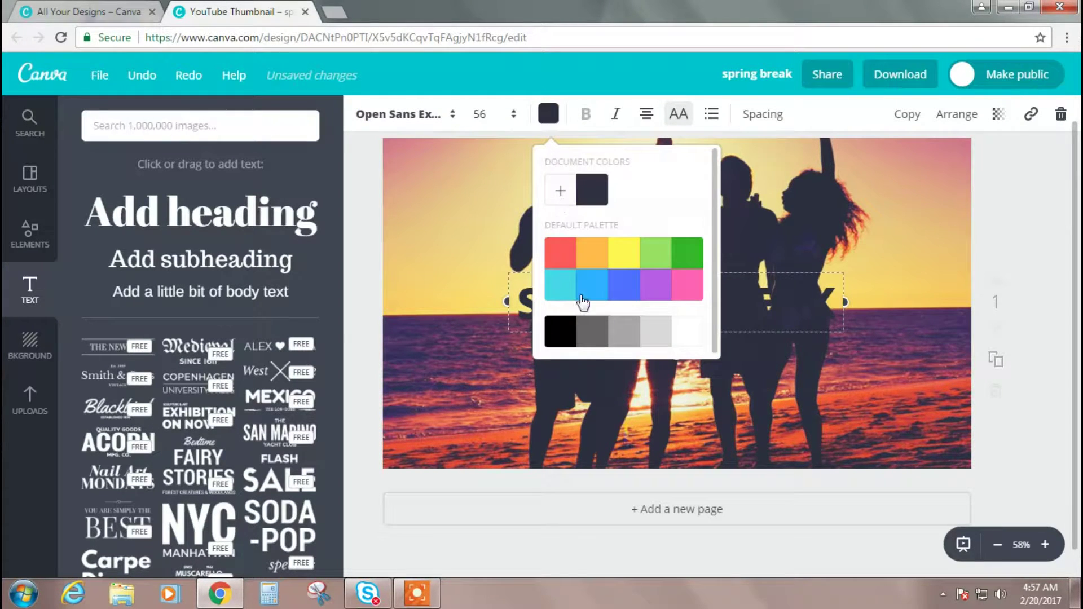
{"action": "left_click", "coordinate": [561, 192]}
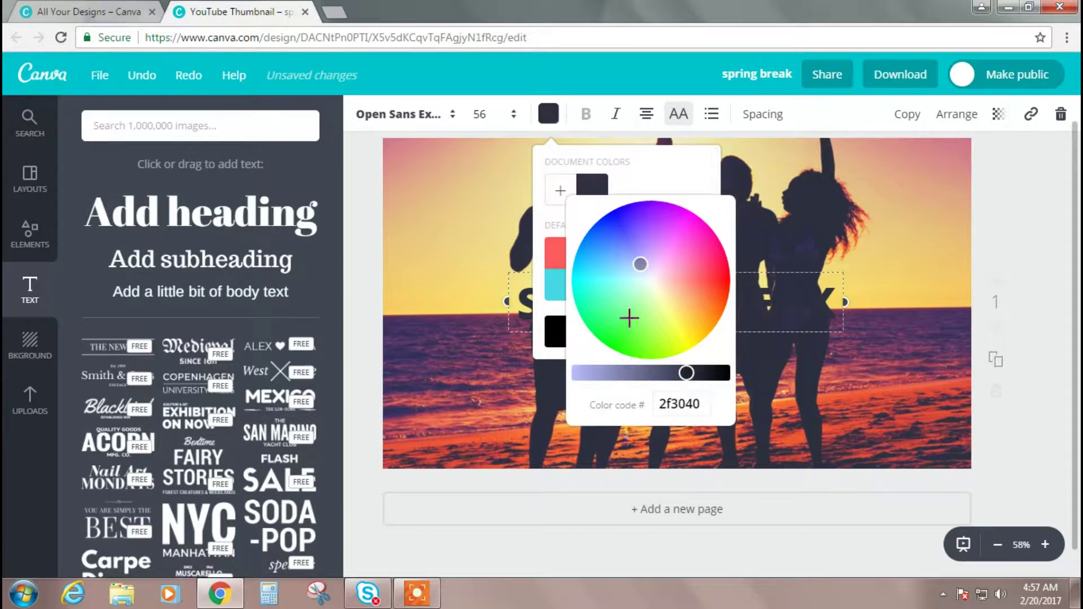
{"action": "left_click_drag", "start_coordinate": [685, 373], "coordinate": [502, 368]}
{"action": "left_click", "coordinate": [805, 387]}
{"action": "left_click", "coordinate": [819, 398]}
Change the SPRING BREAK text to the red of the default palette.
{"action": "left_click", "coordinate": [710, 298]}
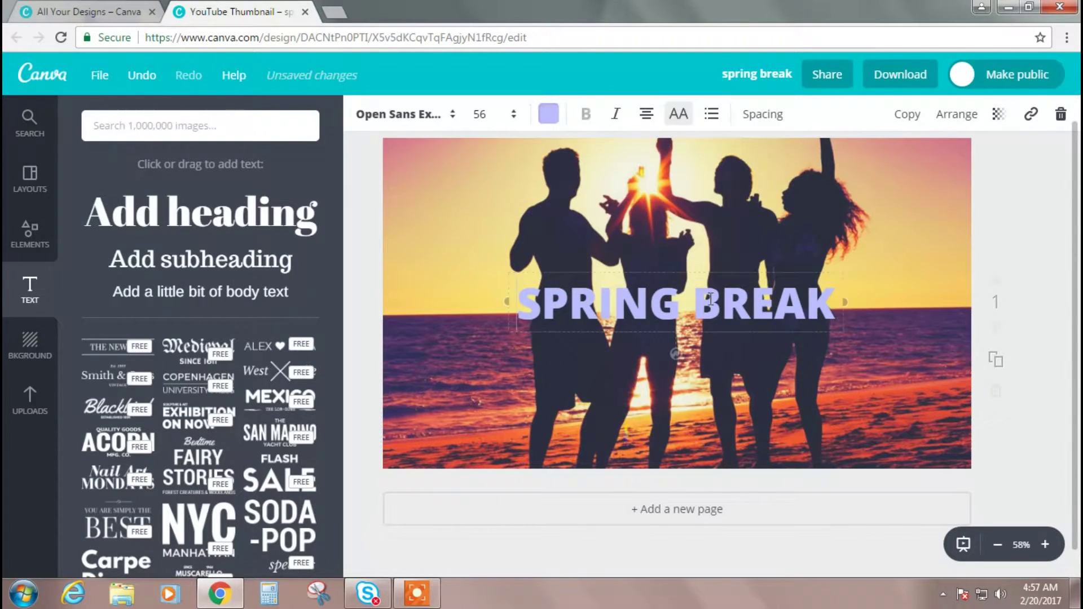
{"action": "left_click", "coordinate": [548, 113]}
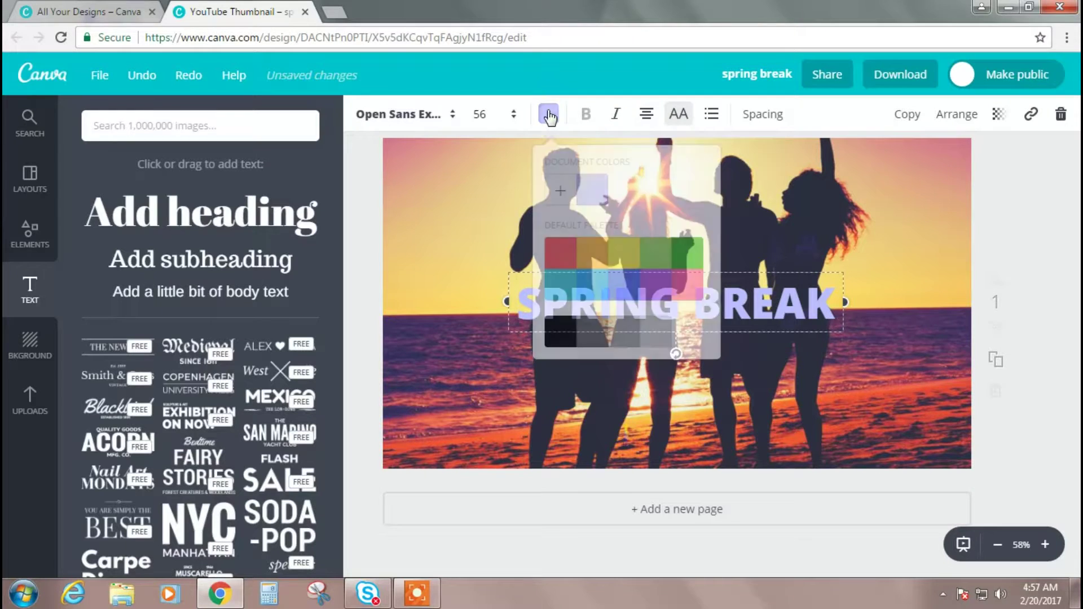
{"action": "left_click", "coordinate": [561, 253]}
{"action": "left_click", "coordinate": [886, 366]}
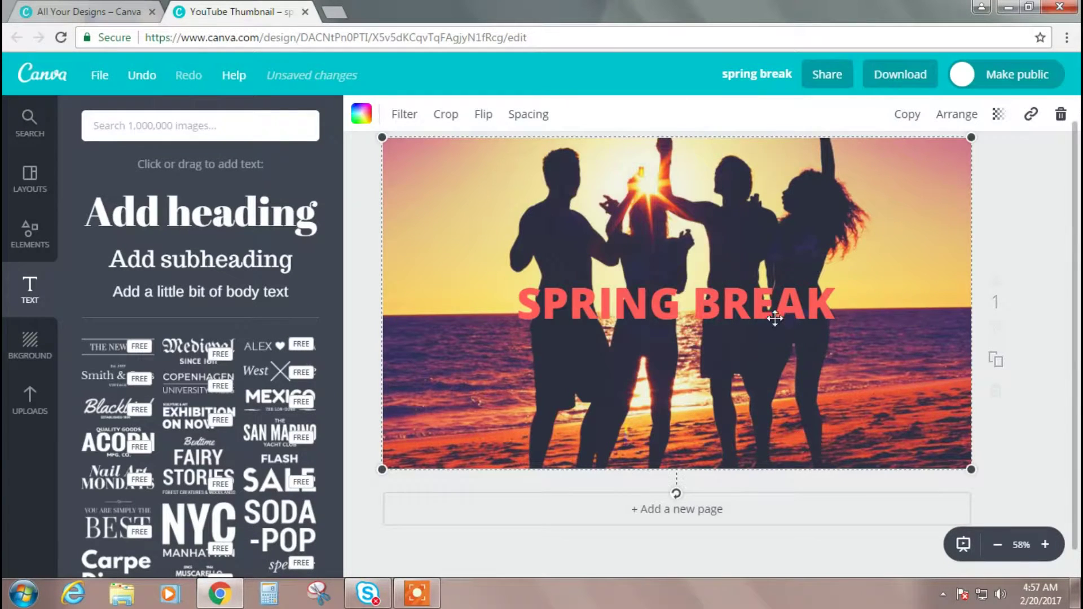
Move the SPRING BREAK text down over the sea in the lower part of the image.
{"action": "left_click_drag", "start_coordinate": [773, 309], "coordinate": [794, 373]}
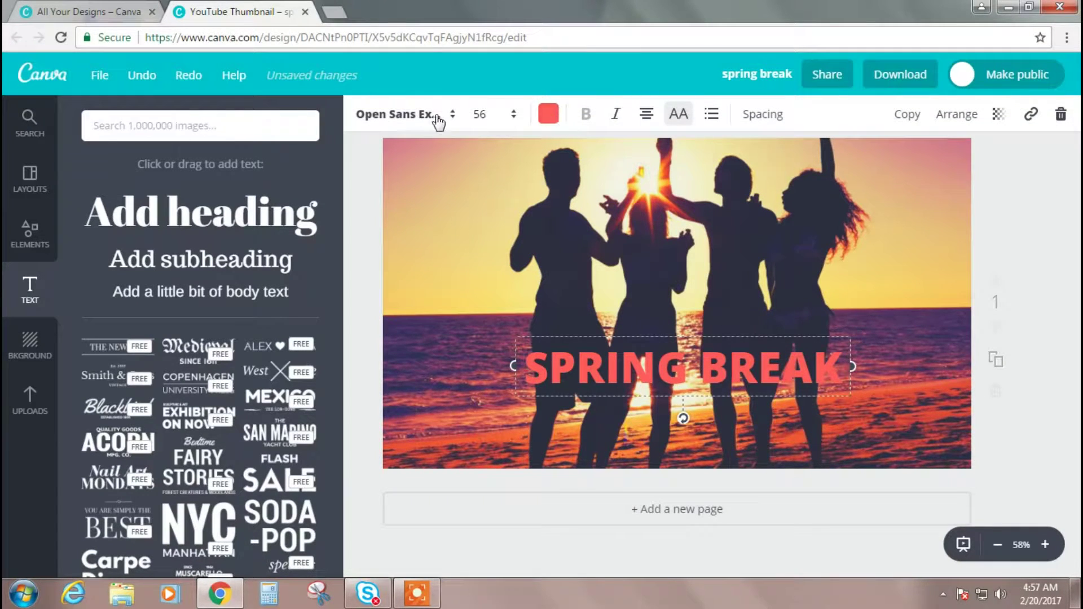
{"action": "left_click", "coordinate": [547, 120]}
{"action": "left_click", "coordinate": [810, 273]}
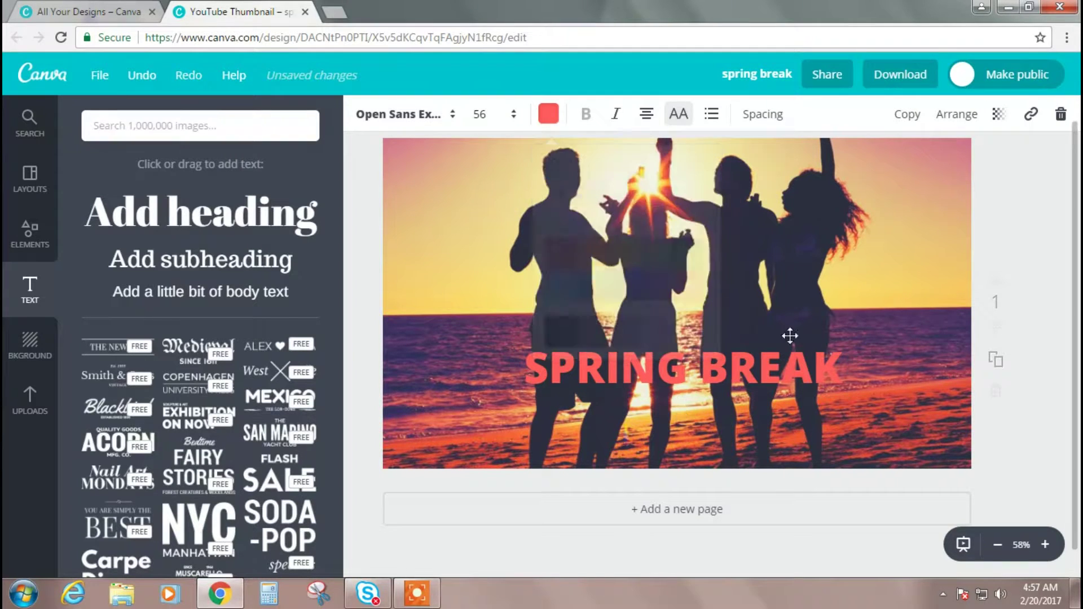
Delete the red SPRING BREAK text from the lower part of the image.
{"action": "left_click", "coordinate": [775, 369]}
{"action": "key", "text": "ctrl+z"}
{"action": "key", "text": "ctrl+z"}
{"action": "key", "text": "ctrl+z"}
{"action": "key", "text": "ctrl+z"}
{"action": "key", "text": "ctrl+z"}
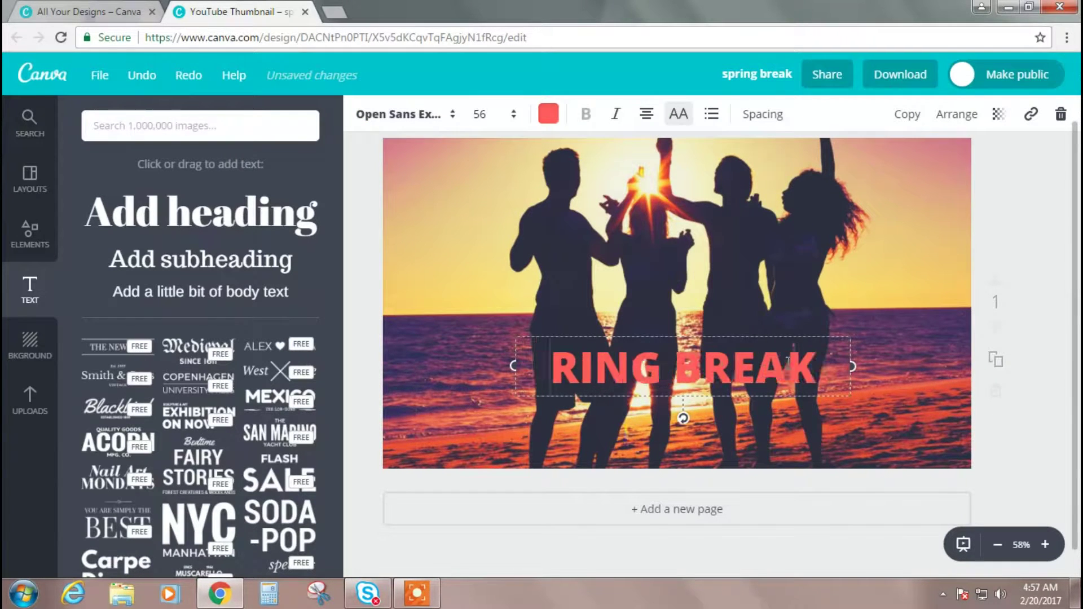
{"action": "left_click", "coordinate": [895, 295]}
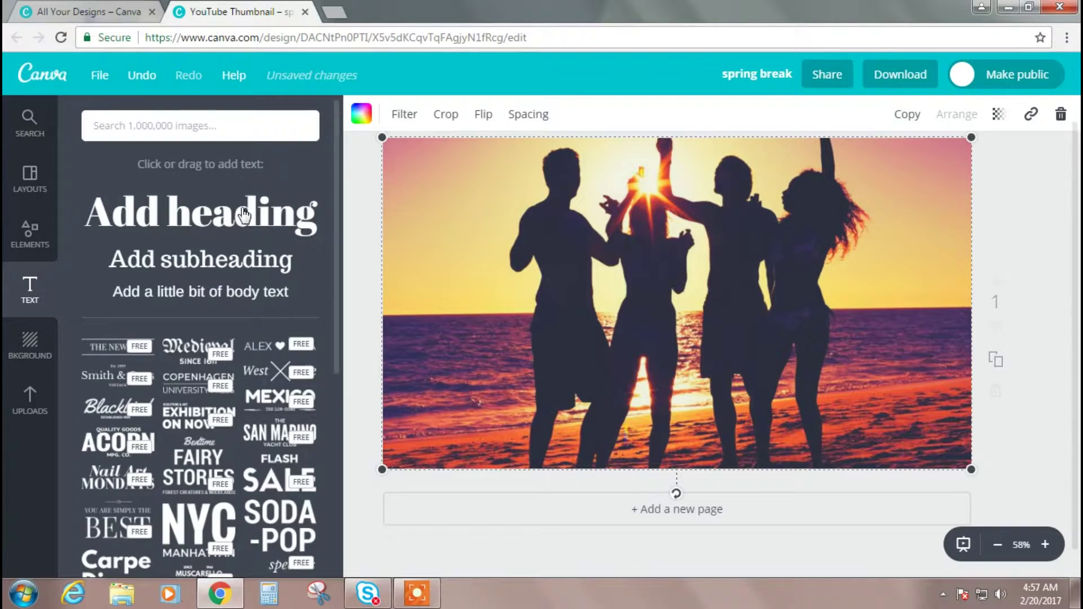
Add the free ELEVATE text design, shrink it and place its square over the lower right of the beach image.
{"action": "scroll", "coordinate": [203, 226], "scroll_direction": "down", "scroll_amount": 4}
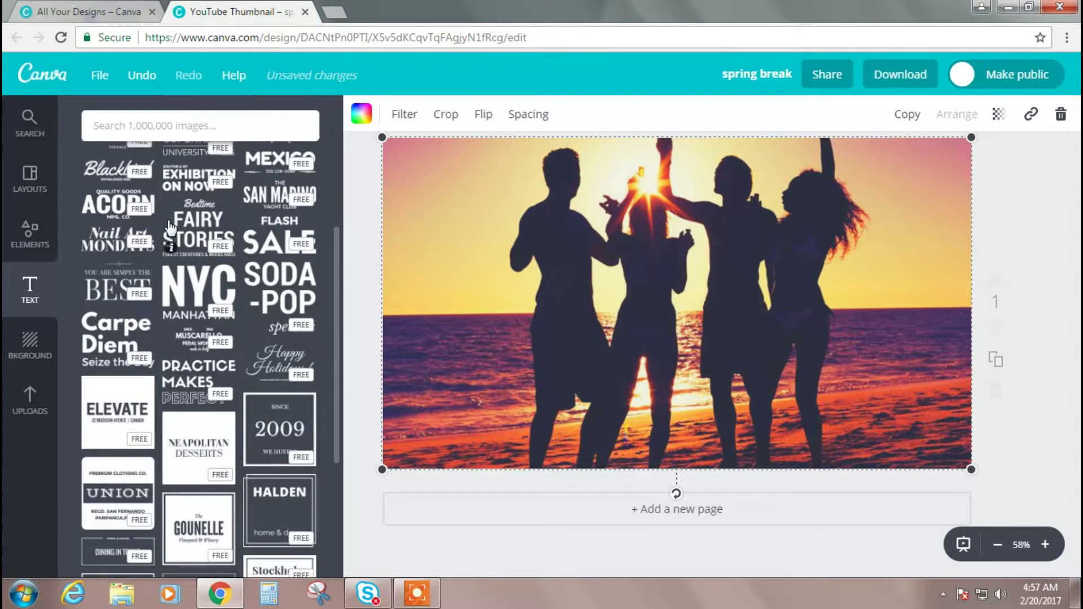
{"action": "scroll", "coordinate": [170, 228], "scroll_direction": "up", "scroll_amount": 3}
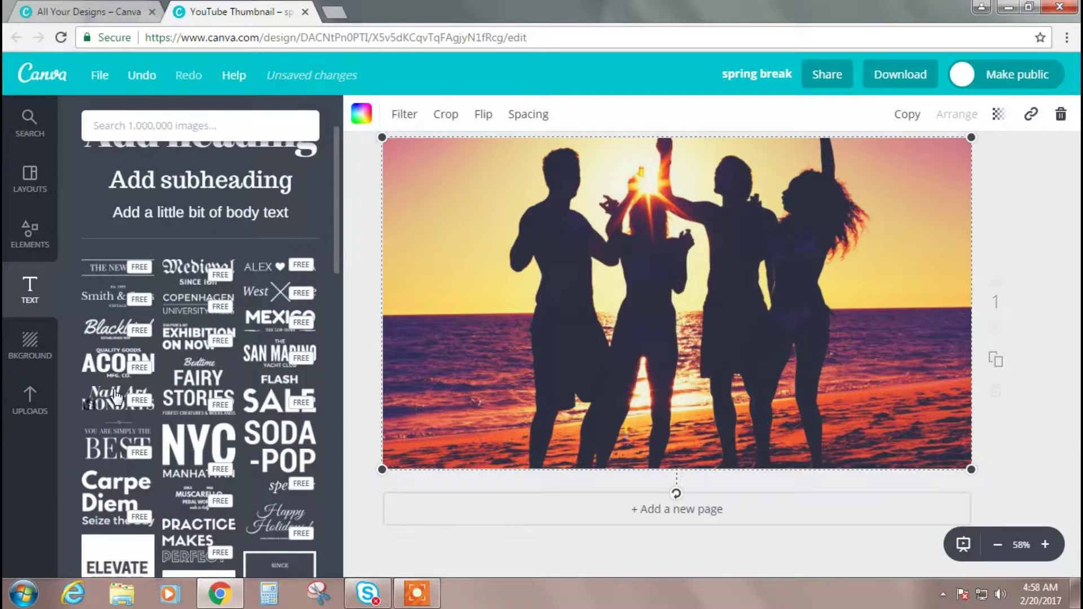
{"action": "scroll", "coordinate": [136, 378], "scroll_direction": "down", "scroll_amount": 5}
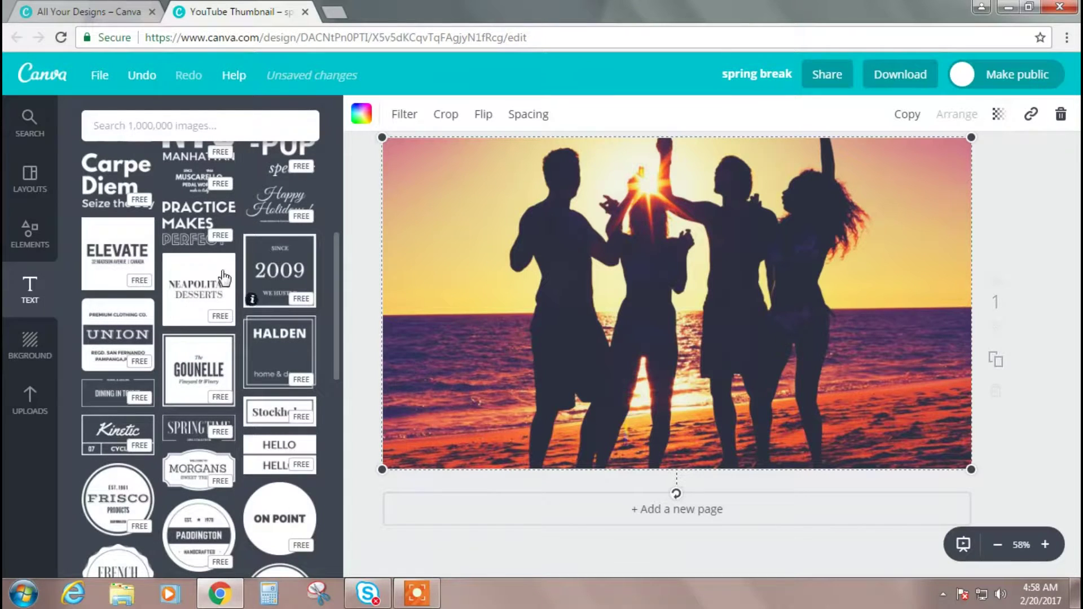
{"action": "left_click", "coordinate": [119, 242]}
{"action": "left_click_drag", "start_coordinate": [574, 285], "coordinate": [527, 277]}
{"action": "left_click_drag", "start_coordinate": [752, 422], "coordinate": [655, 322]}
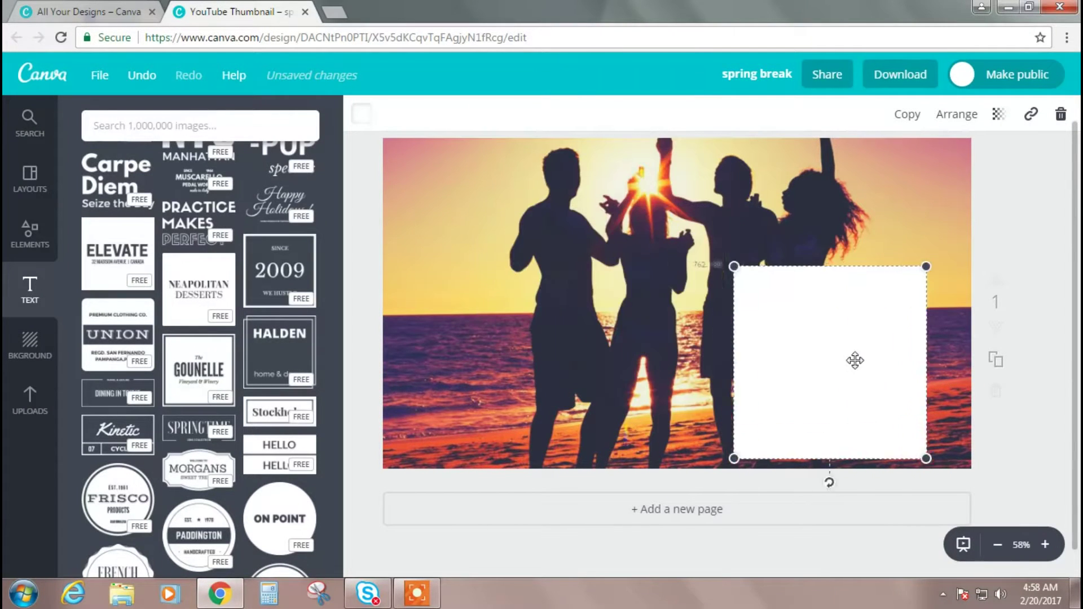
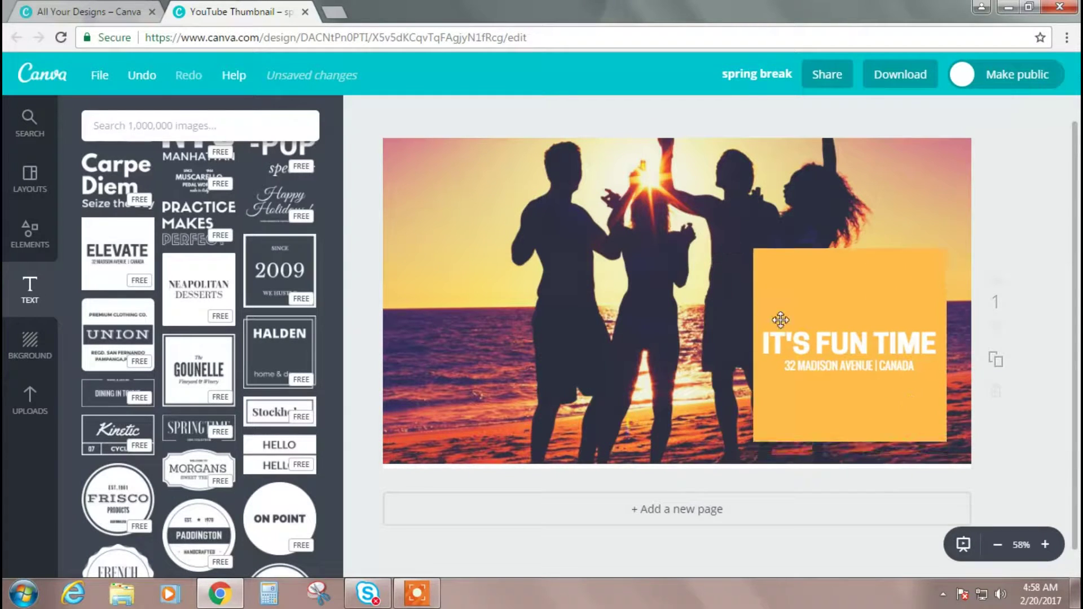
Shrink the orange IT'S FUN TIME square further and shift it slightly up and to the left.
{"action": "left_click_drag", "start_coordinate": [754, 250], "coordinate": [835, 313]}
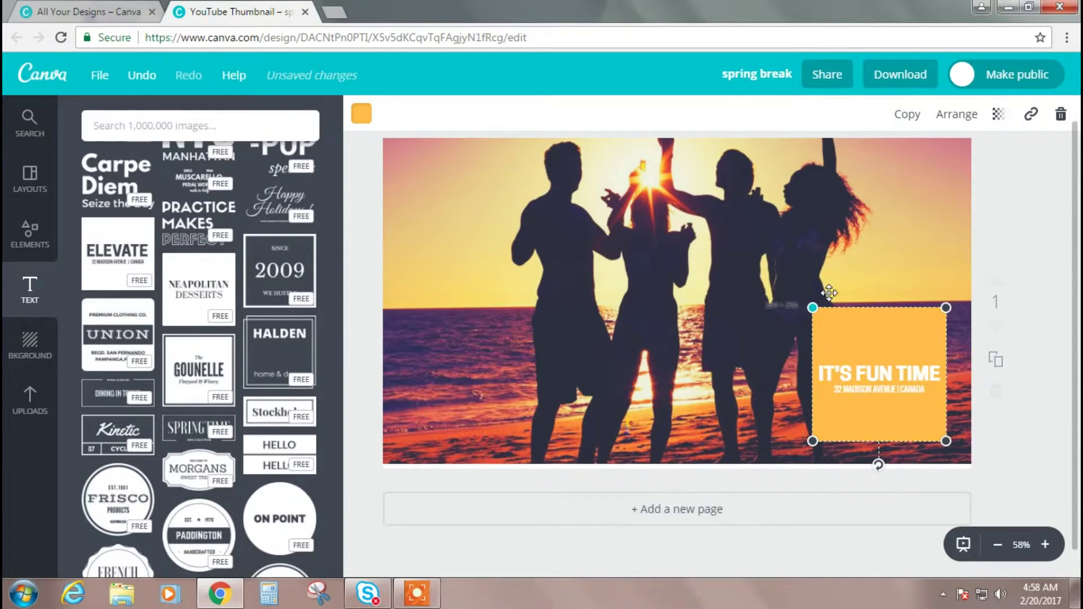
{"action": "left_click_drag", "start_coordinate": [865, 346], "coordinate": [858, 325]}
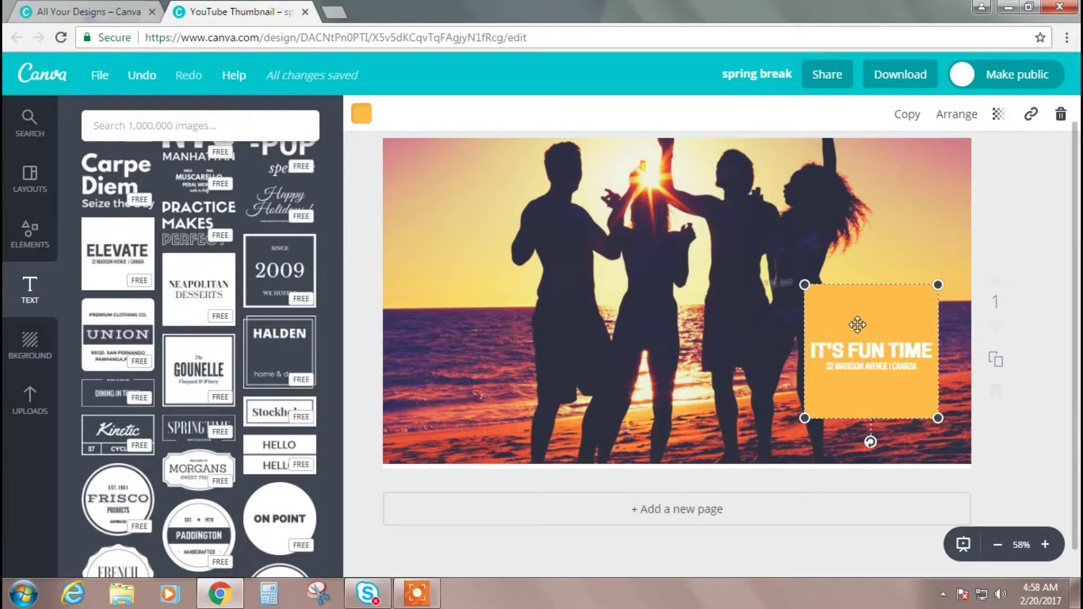
Recolour the IT'S FUN TIME text black and remove the address line beneath it.
{"action": "double_click", "coordinate": [889, 350]}
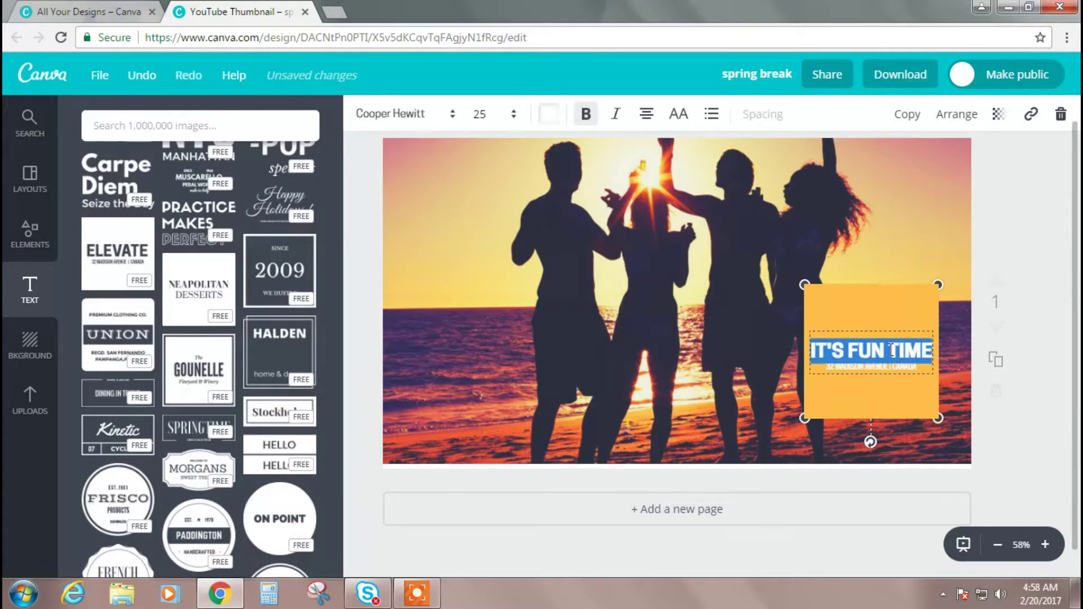
{"action": "left_click", "coordinate": [550, 121]}
{"action": "left_click", "coordinate": [561, 332]}
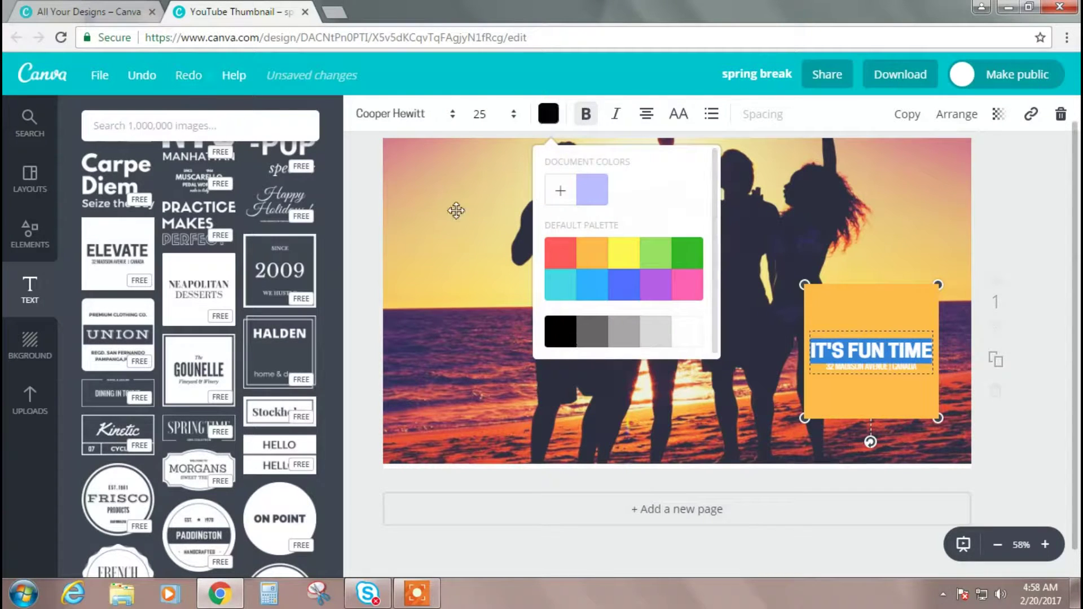
{"action": "left_click", "coordinate": [422, 166]}
{"action": "left_click", "coordinate": [866, 367]}
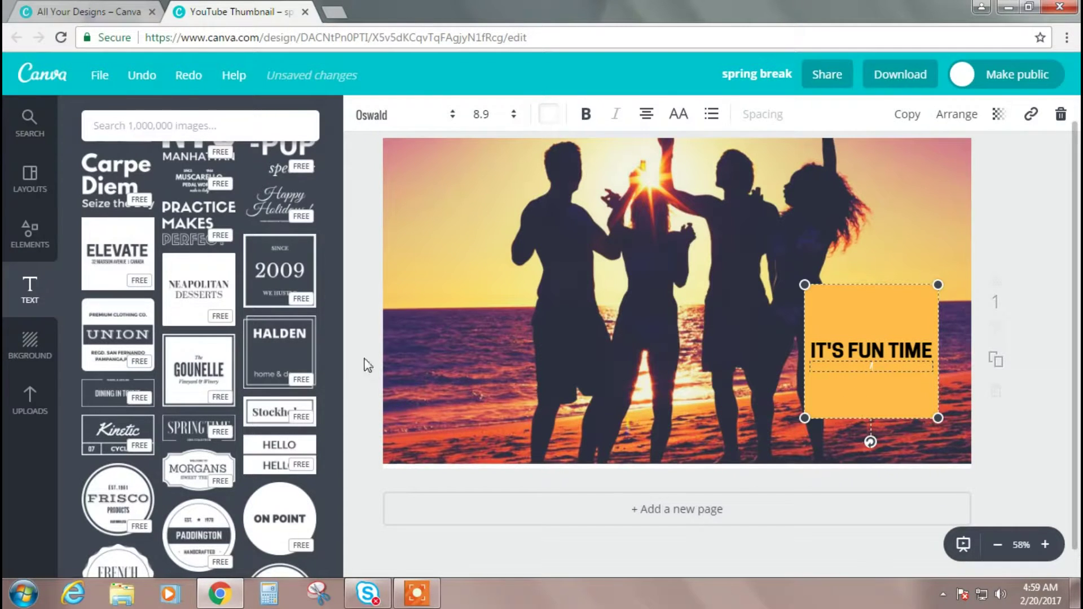
Add the free FLASH SALE text design, shrink it and place it in the lower middle of the image.
{"action": "scroll", "coordinate": [175, 229], "scroll_direction": "up", "scroll_amount": 6}
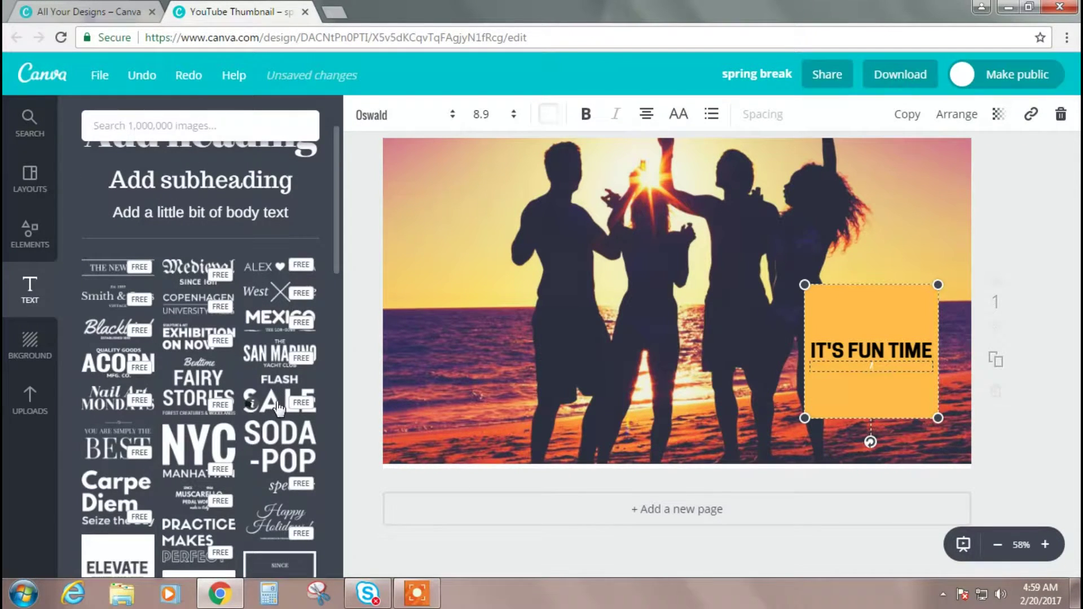
{"action": "left_click_drag", "start_coordinate": [277, 401], "coordinate": [527, 293]}
{"action": "left_click_drag", "start_coordinate": [772, 221], "coordinate": [654, 299]}
{"action": "left_click_drag", "start_coordinate": [629, 368], "coordinate": [676, 410]}
Delete the word FLASH above SALE in the added text design.
{"action": "double_click", "coordinate": [594, 348]}
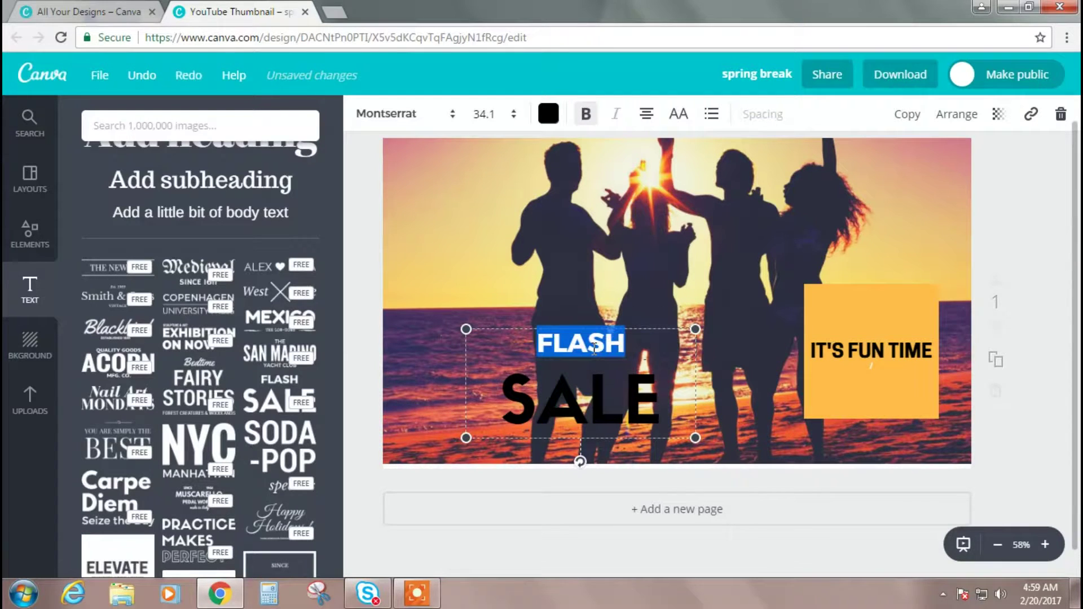
{"action": "key", "text": "BackSpace"}
{"action": "double_click", "coordinate": [608, 396]}
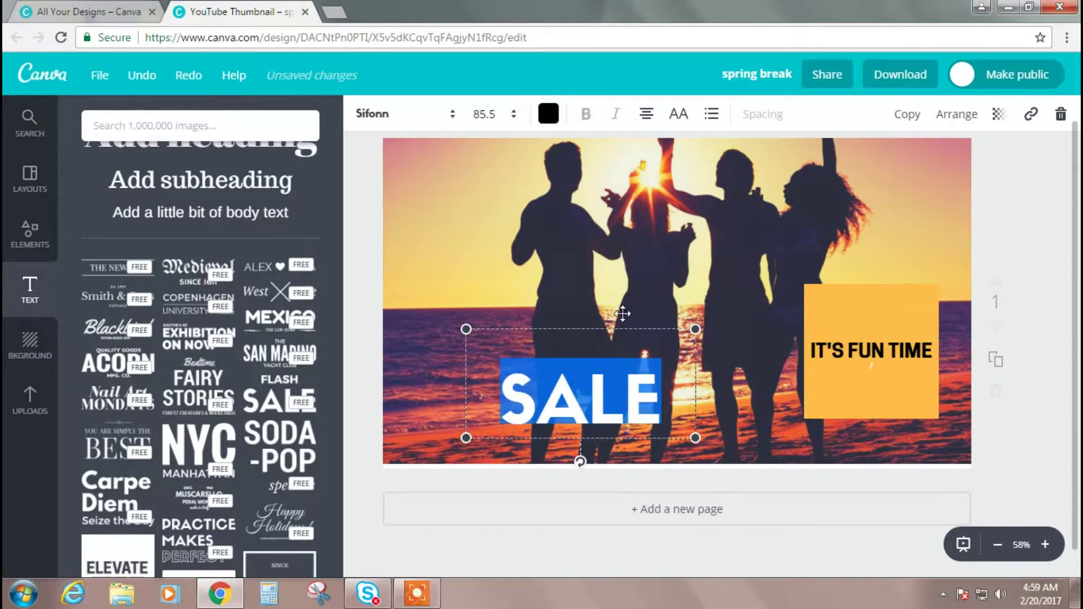
{"action": "left_click", "coordinate": [773, 338]}
Move the SALE text onto the orange square below IT'S FUN TIME and change its wording to BUDDY.
{"action": "left_click_drag", "start_coordinate": [616, 401], "coordinate": [901, 388]}
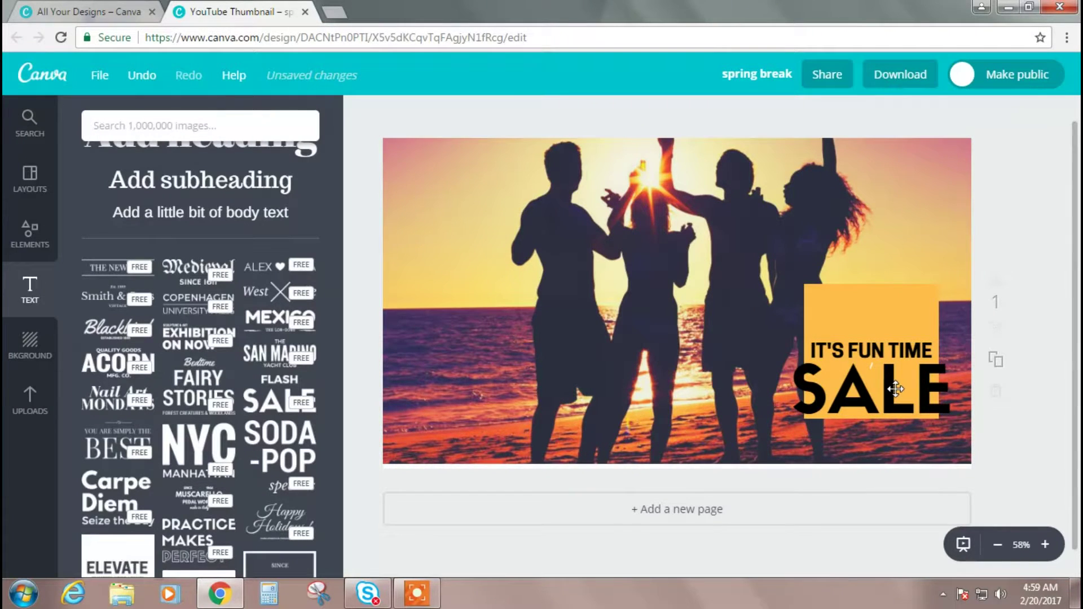
{"action": "double_click", "coordinate": [894, 388]}
{"action": "key", "text": "BackSpace"}
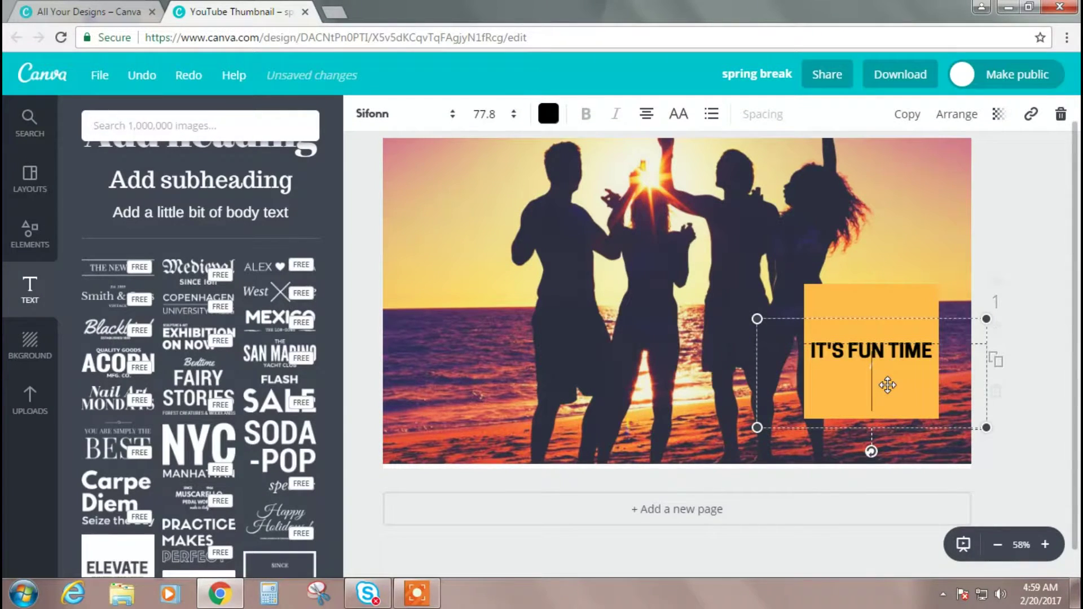
{"action": "left_click_drag", "start_coordinate": [887, 385], "coordinate": [876, 389]}
{"action": "type", "text": "BUDDY"}
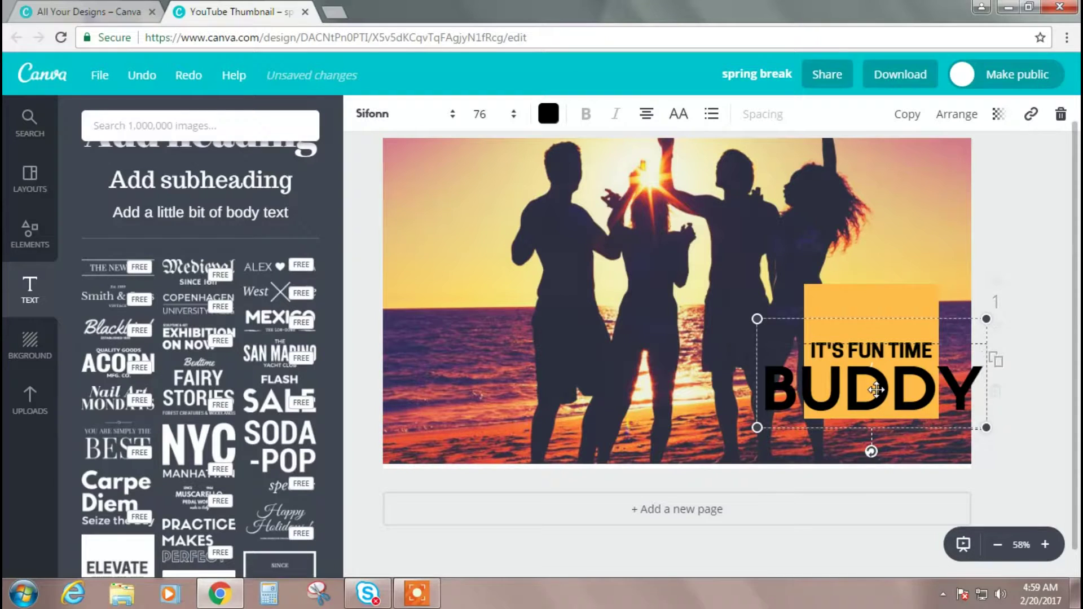
Shrink the BUDDY text to fit the orange square's width and centre it below IT'S FUN TIME.
{"action": "left_click_drag", "start_coordinate": [986, 319], "coordinate": [917, 352]}
{"action": "mouse_move", "coordinate": [889, 404]}
{"action": "left_mouse_down"}
{"action": "mouse_move", "coordinate": [920, 396]}
{"action": "mouse_move", "coordinate": [922, 353]}
{"action": "mouse_move", "coordinate": [901, 398]}
{"action": "left_mouse_up"}
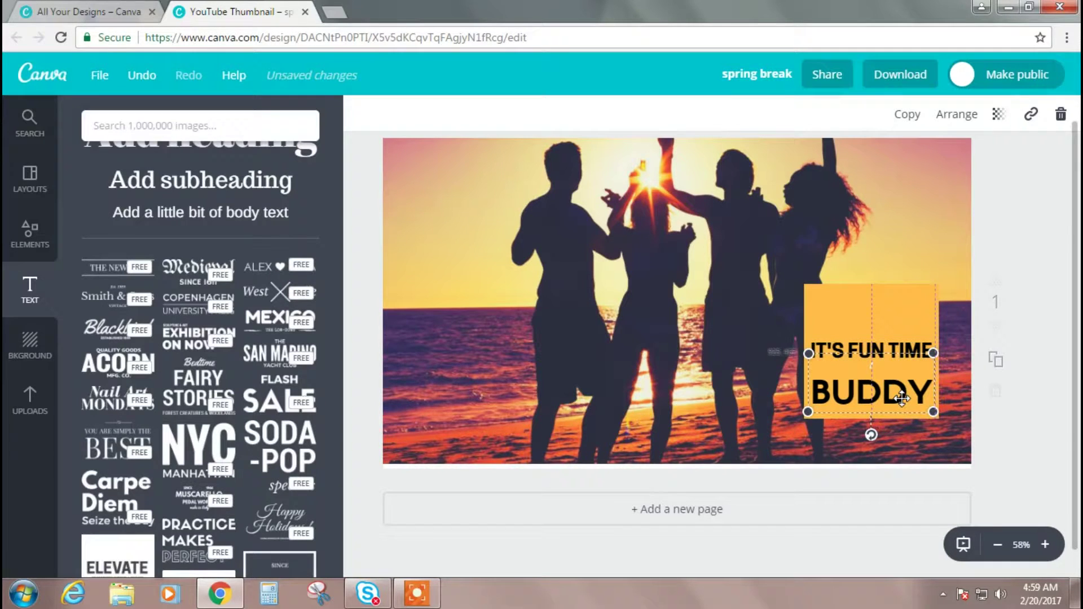
{"action": "left_click", "coordinate": [885, 248]}
Move the orange IT'S FUN TIME square to the image's lower left and place the BUDDY text back on it.
{"action": "left_click_drag", "start_coordinate": [900, 315], "coordinate": [510, 329]}
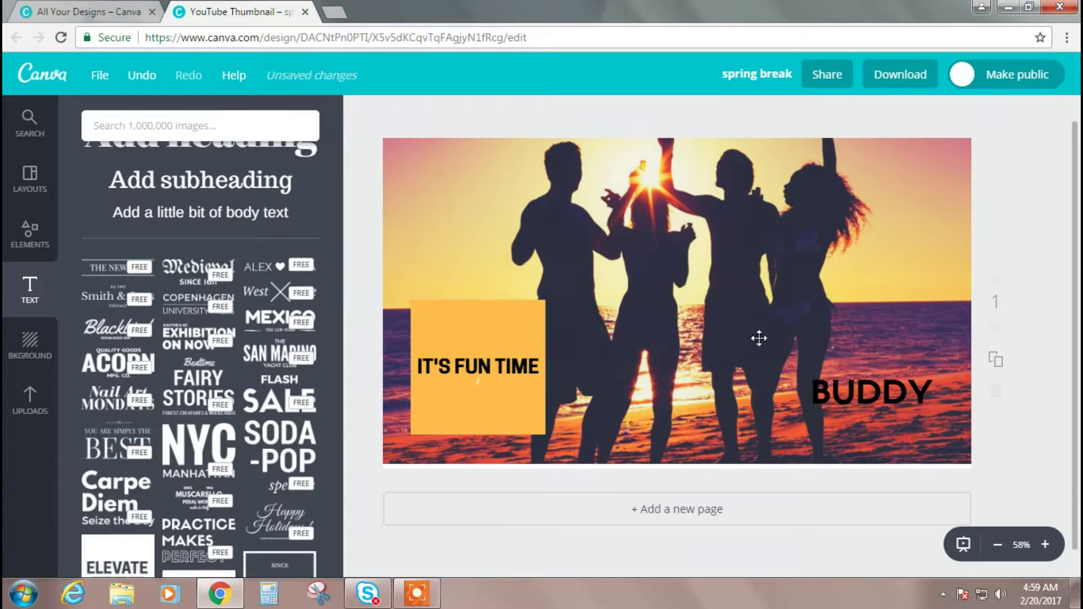
{"action": "left_click_drag", "start_coordinate": [898, 394], "coordinate": [490, 402]}
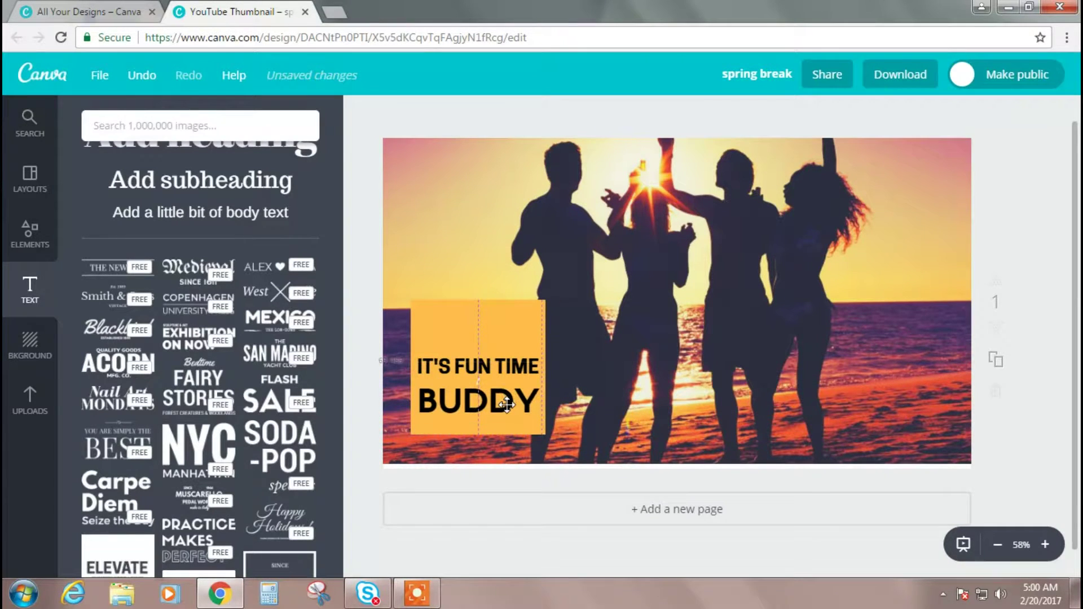
{"action": "left_click", "coordinate": [900, 370]}
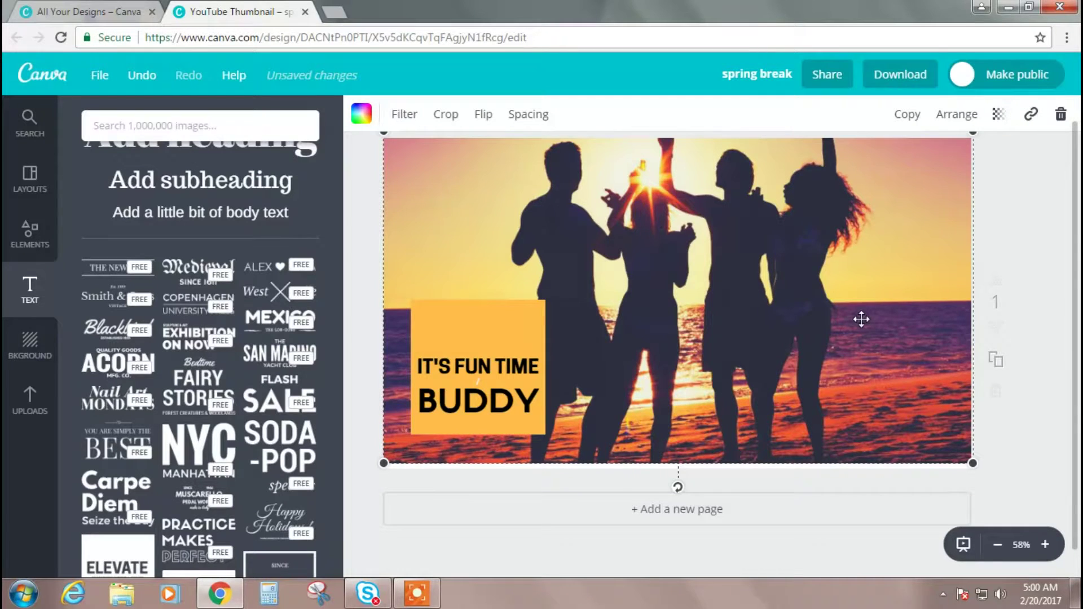
{"action": "scroll", "coordinate": [861, 319], "scroll_direction": "up", "scroll_amount": 1}
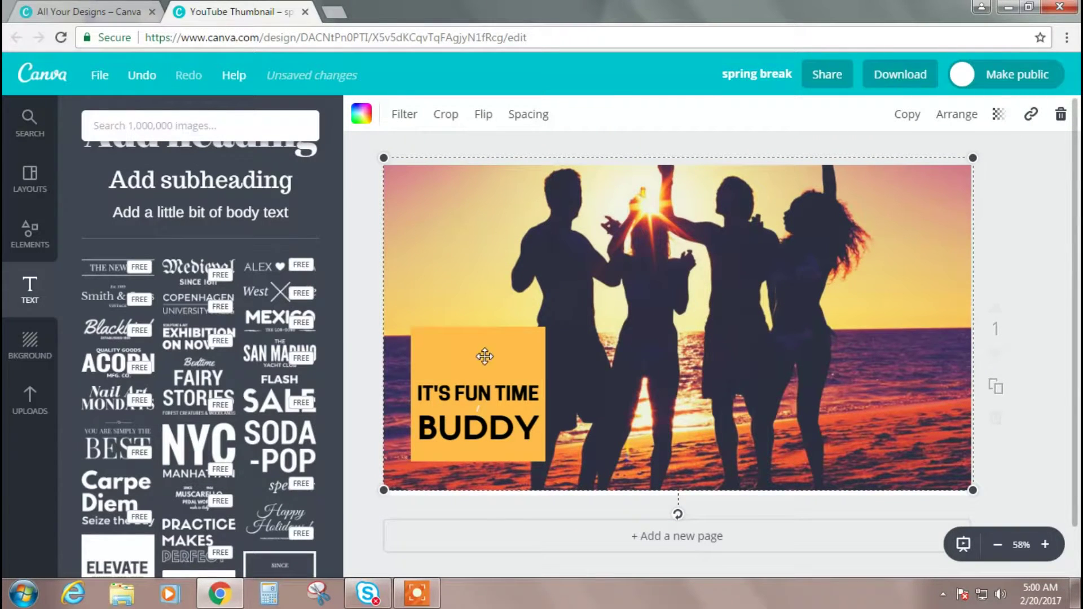
Search the image library for "friend".
{"action": "left_click", "coordinate": [29, 240]}
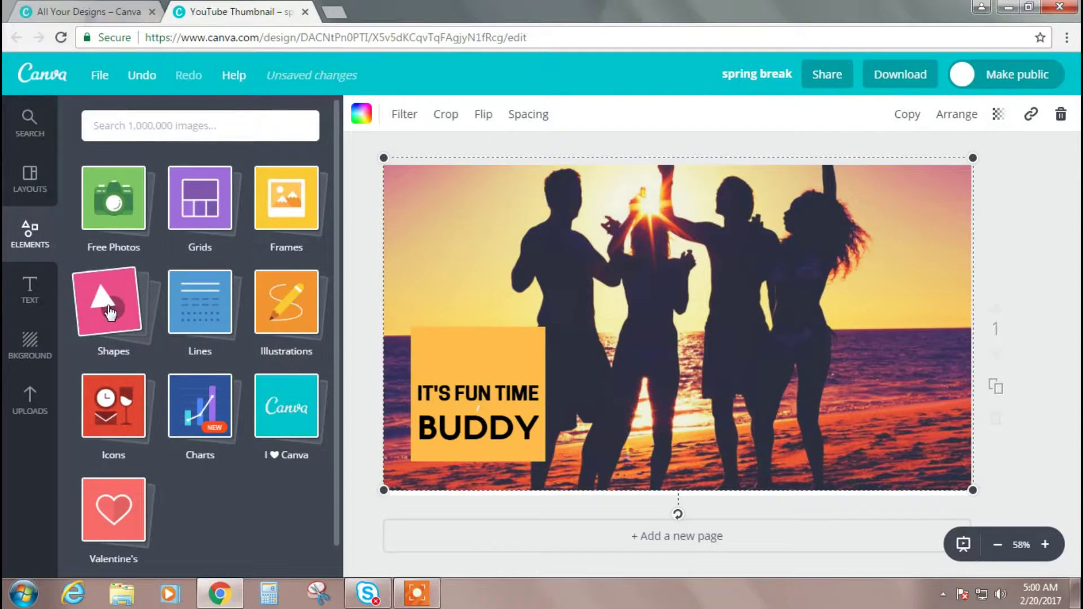
{"action": "left_click", "coordinate": [210, 126]}
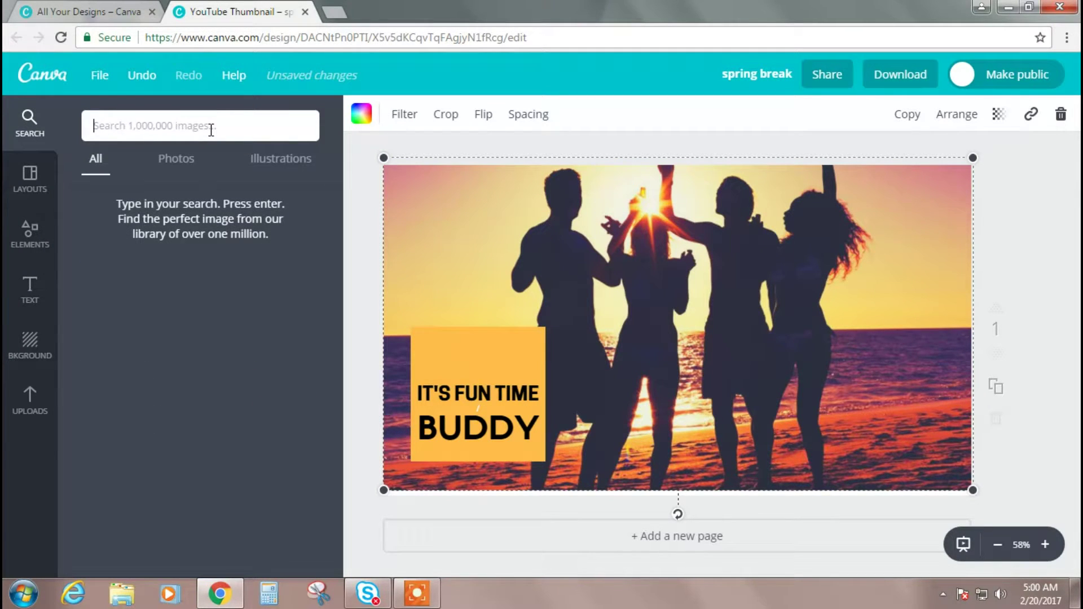
{"action": "type", "text": "friend"}
{"action": "key", "text": "Return"}
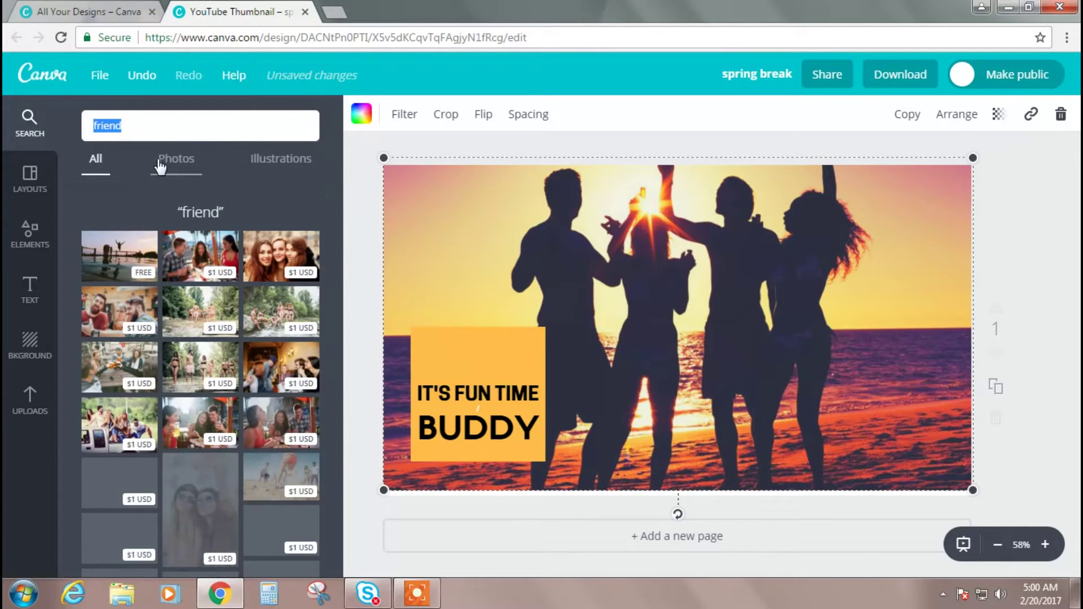
Search the image library for "hearts" and add the free illustration of two coral hearts with white outlines.
{"action": "key", "text": "BackSpace"}
{"action": "type", "text": "hearets"}
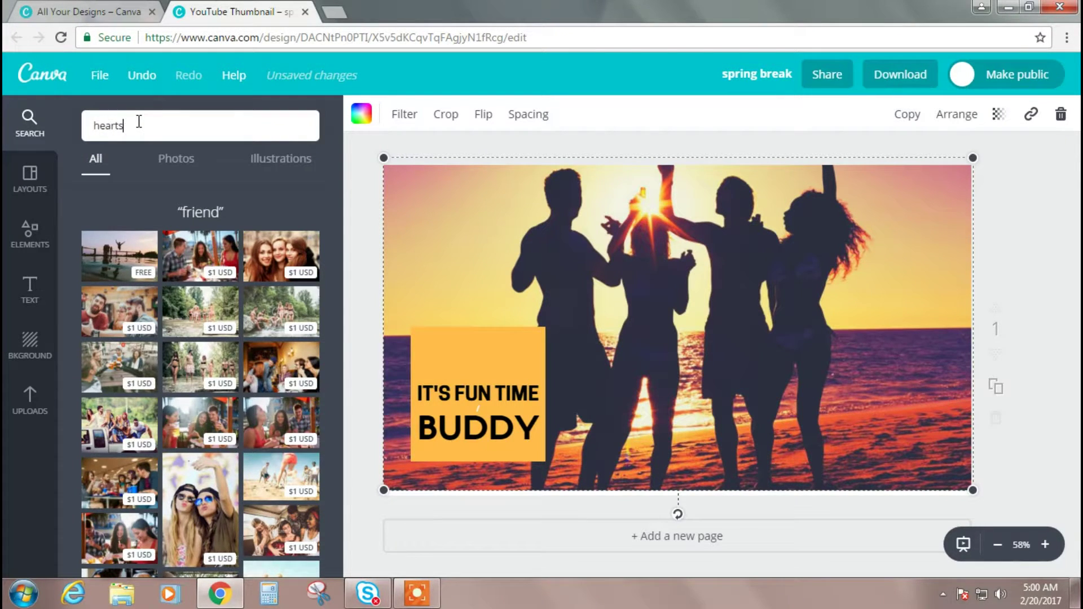
{"action": "key", "text": "Return"}
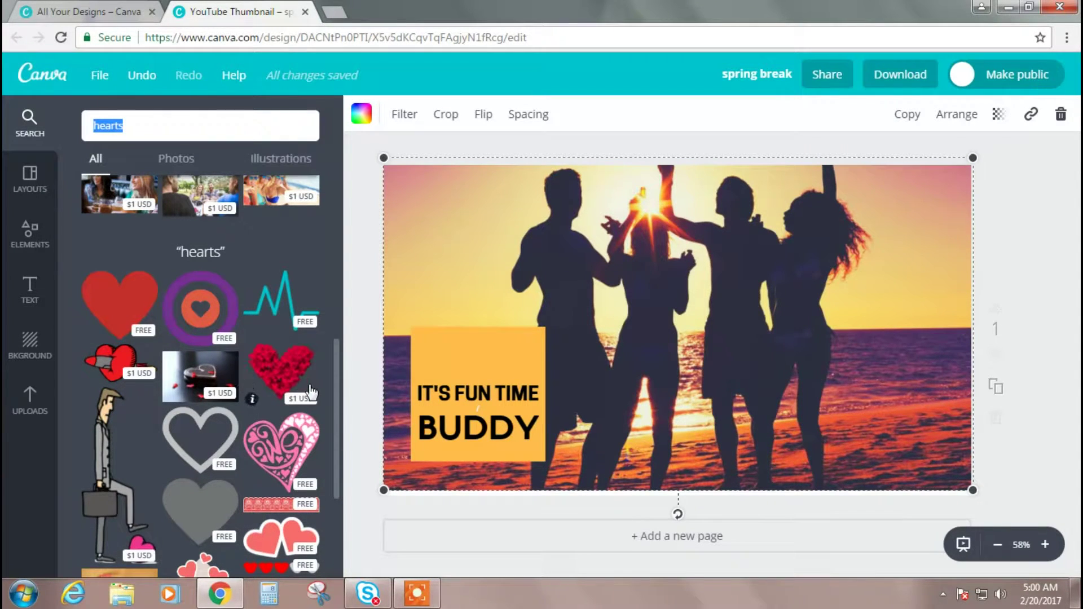
{"action": "scroll", "coordinate": [304, 372], "scroll_direction": "down", "scroll_amount": 3}
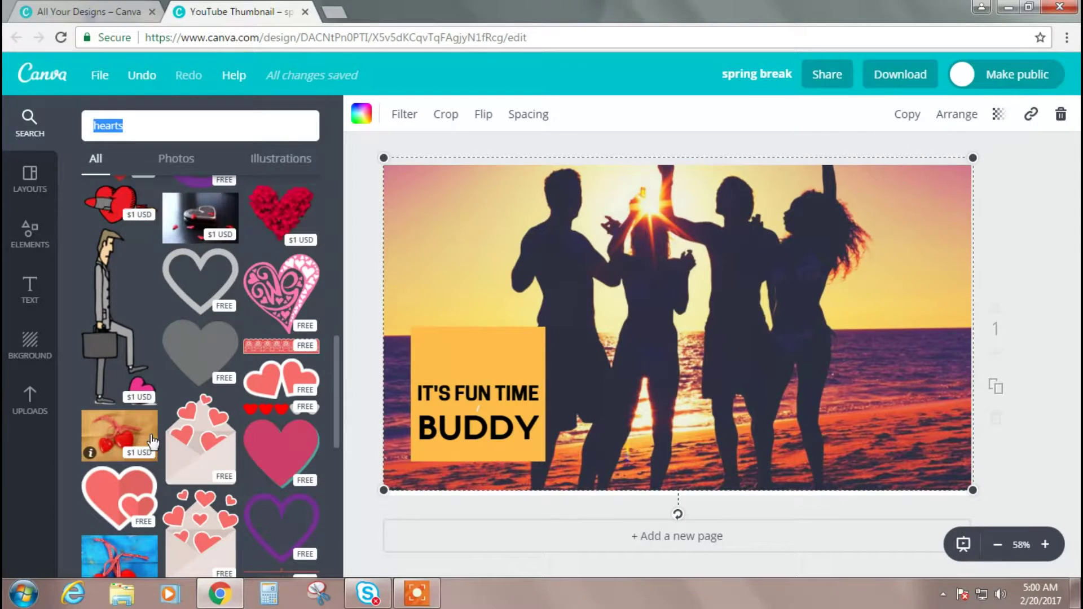
{"action": "left_click", "coordinate": [288, 381]}
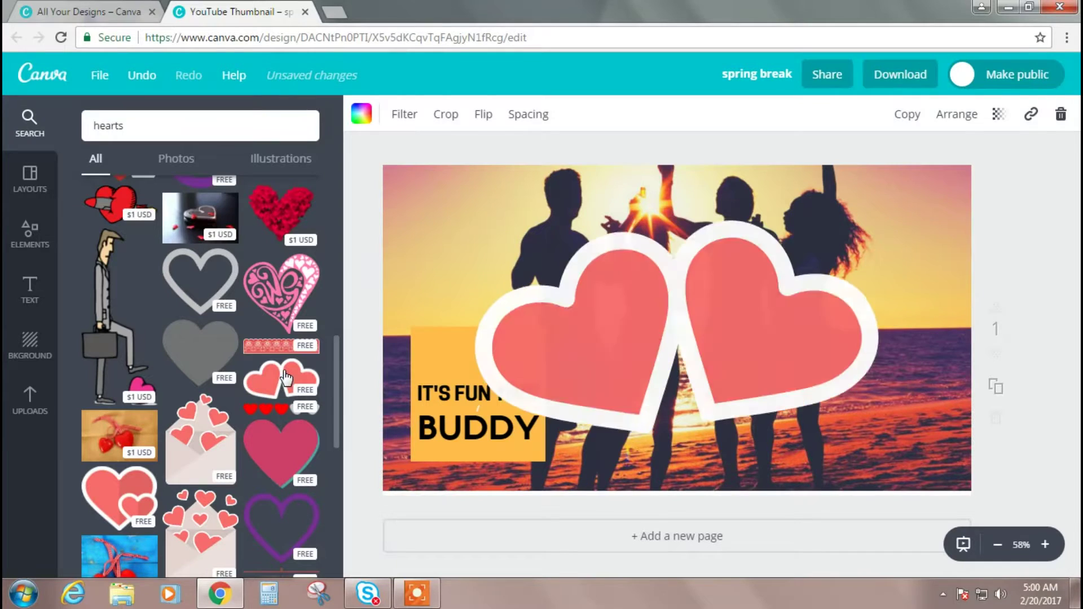
Shrink the two-hearts illustration to a small graphic and place it over the sea at the image's right.
{"action": "left_click_drag", "start_coordinate": [877, 225], "coordinate": [690, 322]}
{"action": "left_click_drag", "start_coordinate": [650, 395], "coordinate": [909, 410]}
{"action": "left_click_drag", "start_coordinate": [943, 342], "coordinate": [889, 367]}
{"action": "left_click_drag", "start_coordinate": [840, 394], "coordinate": [883, 370]}
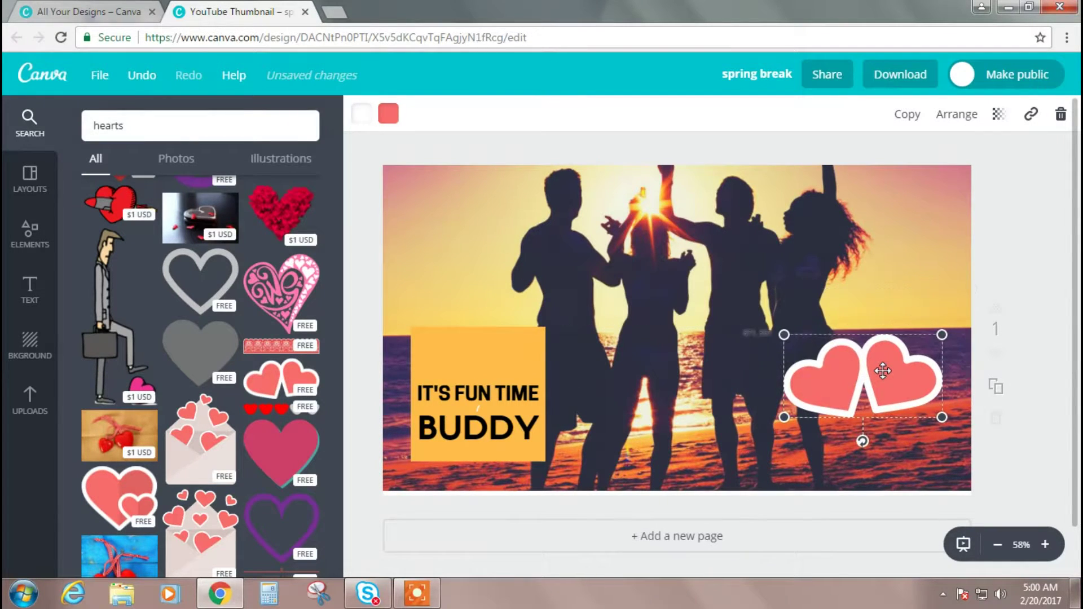
{"action": "left_click_drag", "start_coordinate": [784, 417], "coordinate": [844, 384]}
{"action": "left_click", "coordinate": [899, 252]}
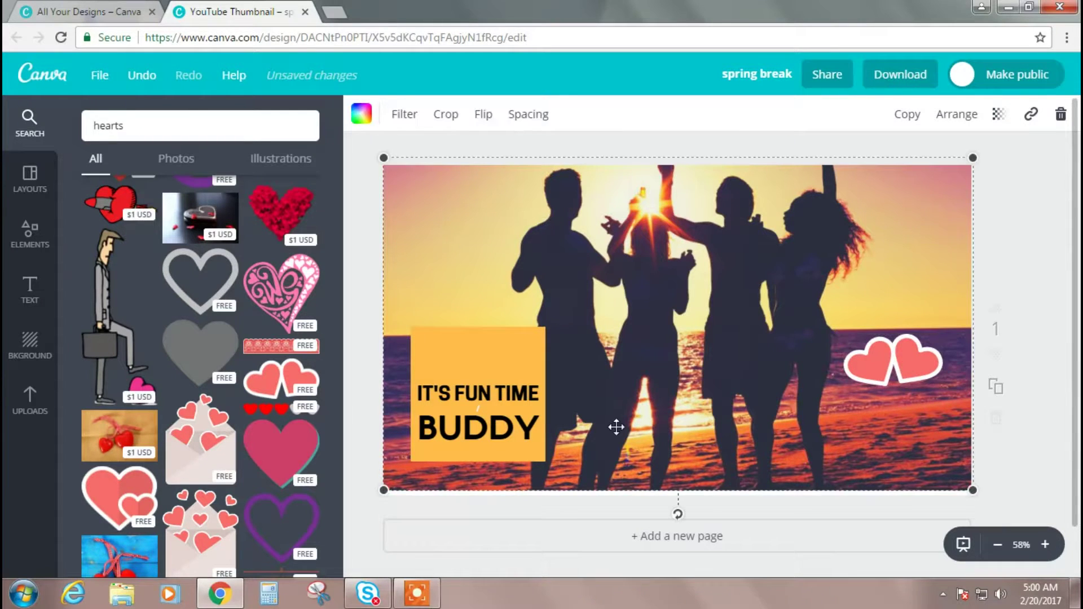
Move the two hearts onto the orange square, directly above the IT'S FUN TIME text.
{"action": "left_click_drag", "start_coordinate": [937, 364], "coordinate": [530, 355]}
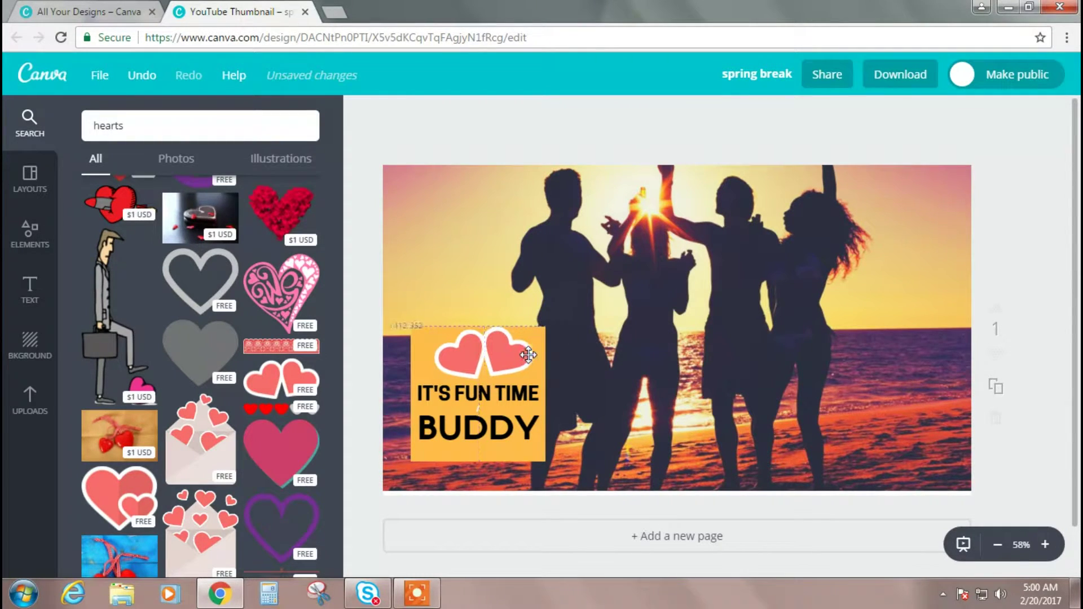
{"action": "left_click", "coordinate": [931, 352]}
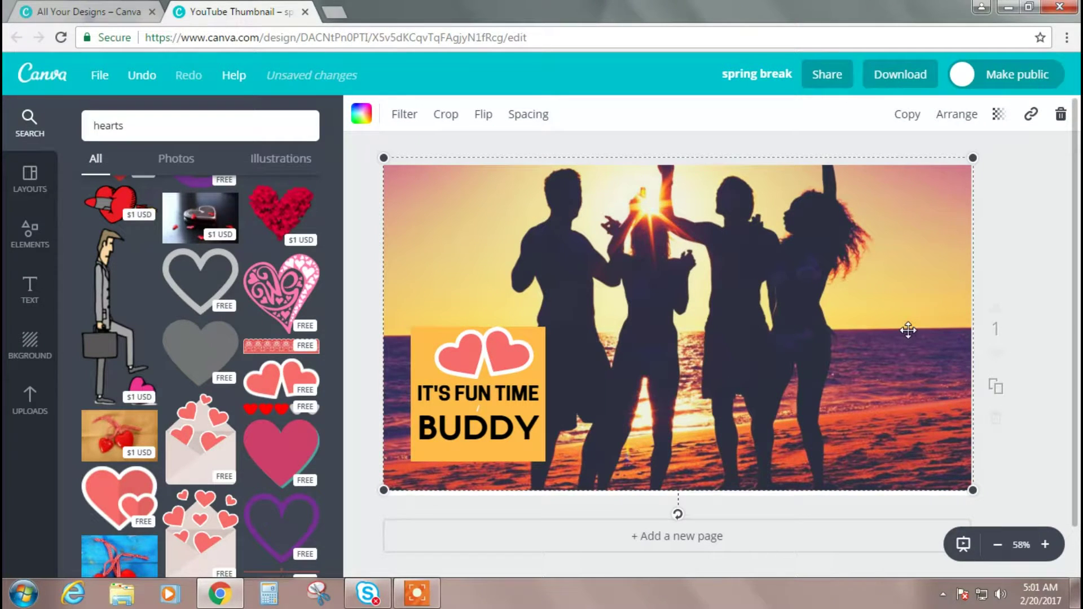
{"action": "left_click", "coordinate": [1036, 237]}
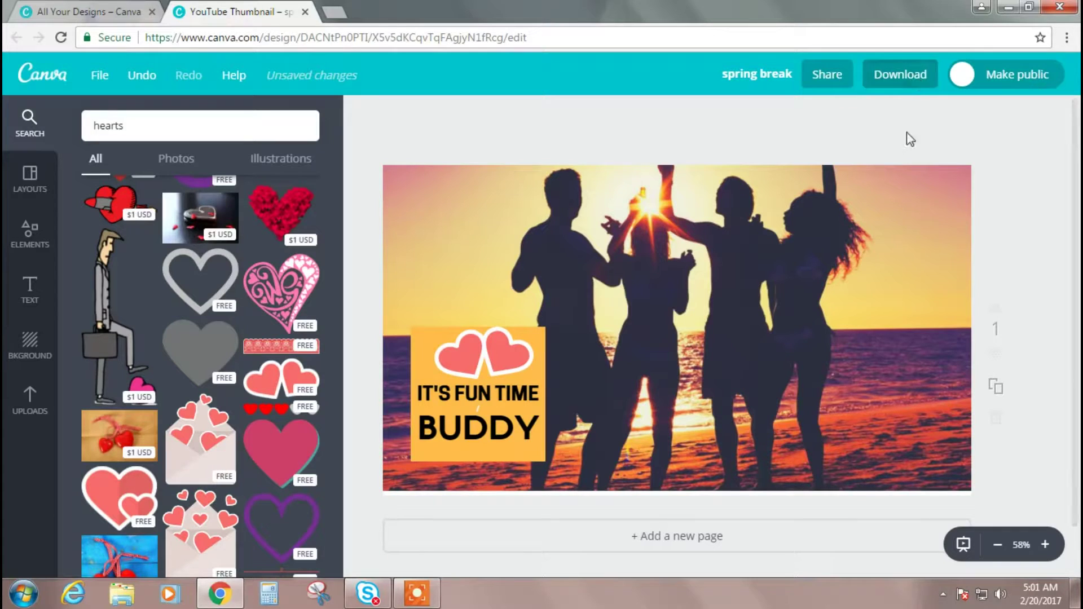
Download the spring break thumbnail as a PNG file and dismiss the download notice.
{"action": "left_click", "coordinate": [915, 75]}
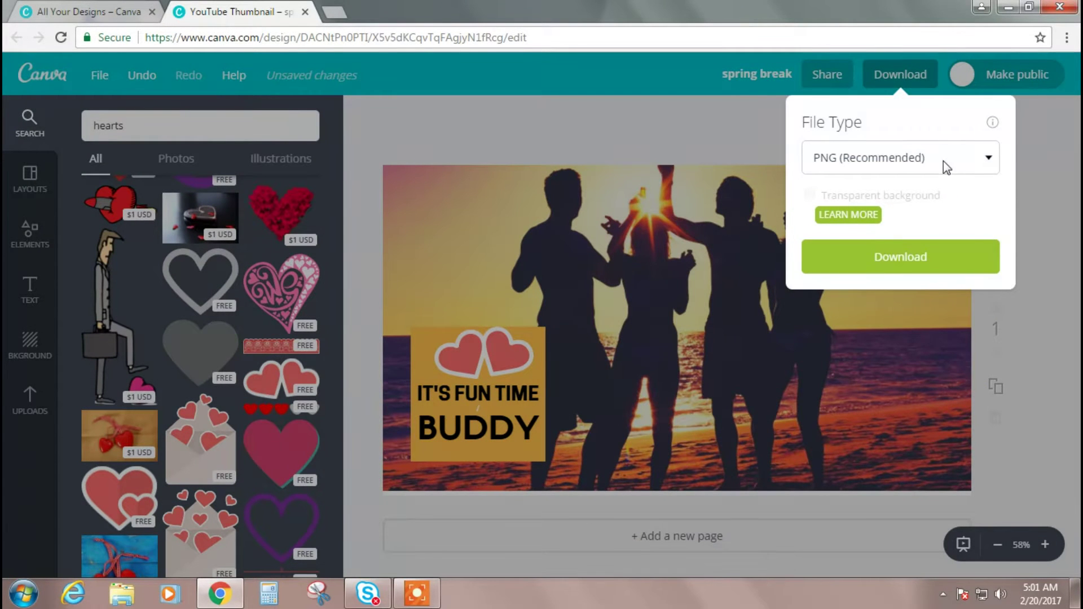
{"action": "left_click", "coordinate": [907, 160]}
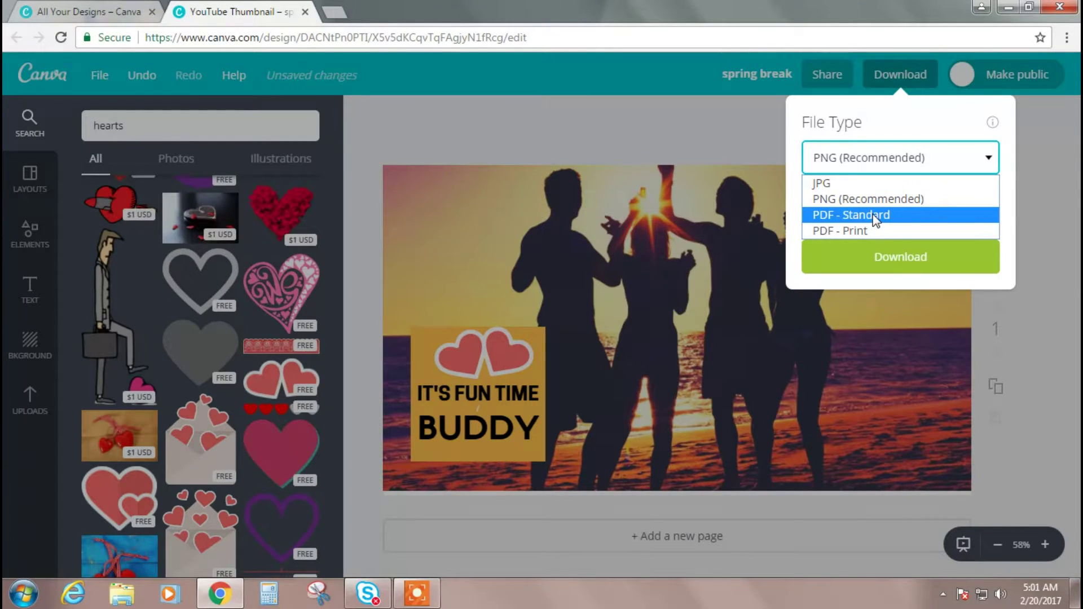
{"action": "left_click", "coordinate": [915, 334]}
{"action": "left_click", "coordinate": [915, 334]}
{"action": "left_click", "coordinate": [899, 79]}
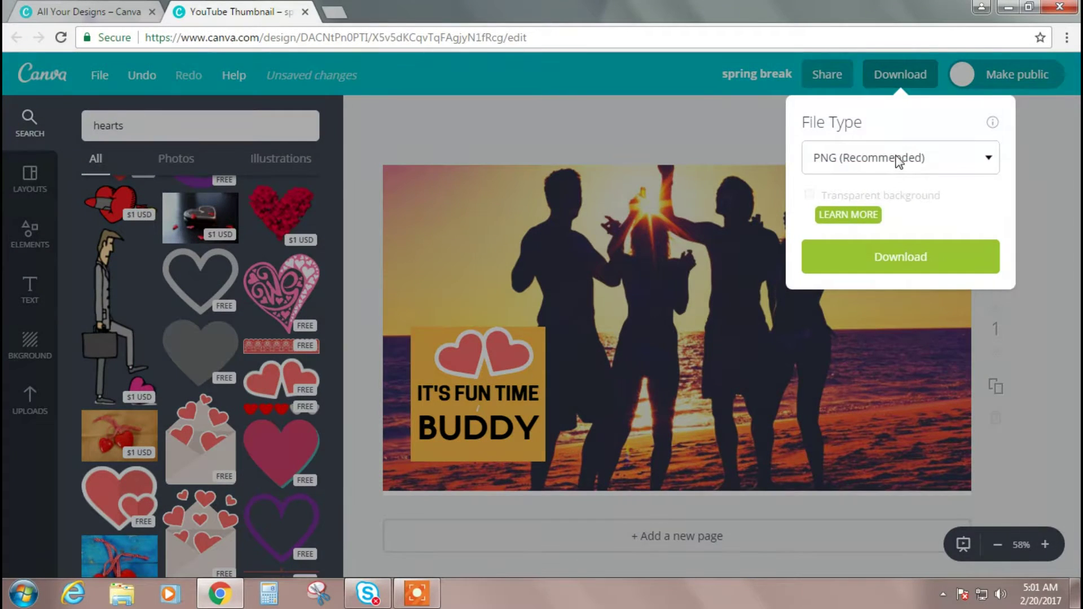
{"action": "left_click", "coordinate": [899, 260]}
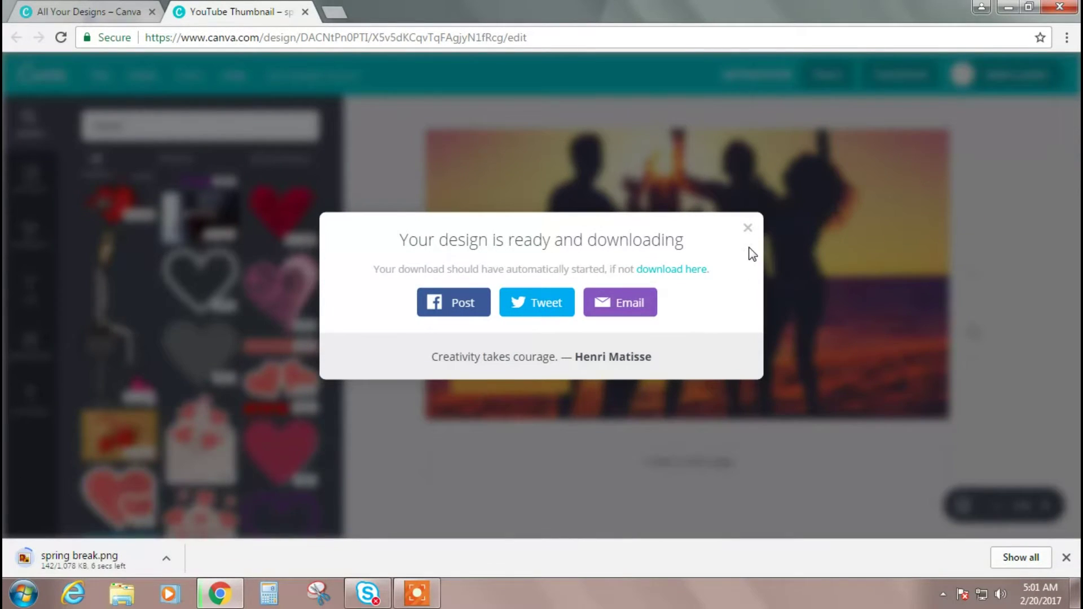
{"action": "left_click", "coordinate": [749, 230]}
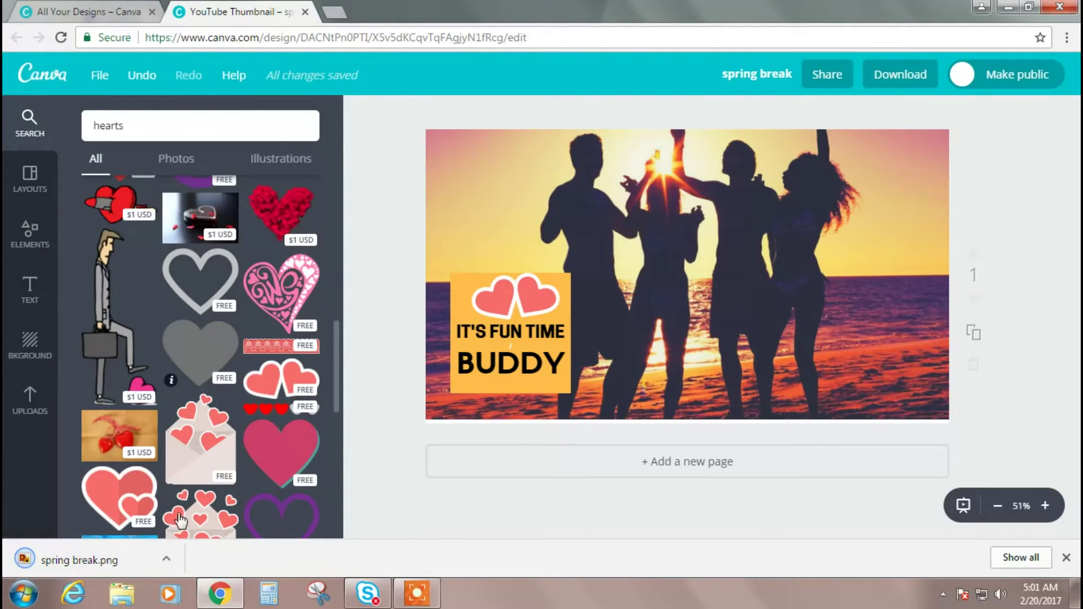
Leave the finished thumbnail for the designs overview and close the duplicate All Your Designs browser tab.
{"action": "scroll", "coordinate": [135, 278], "scroll_direction": "up", "scroll_amount": 4}
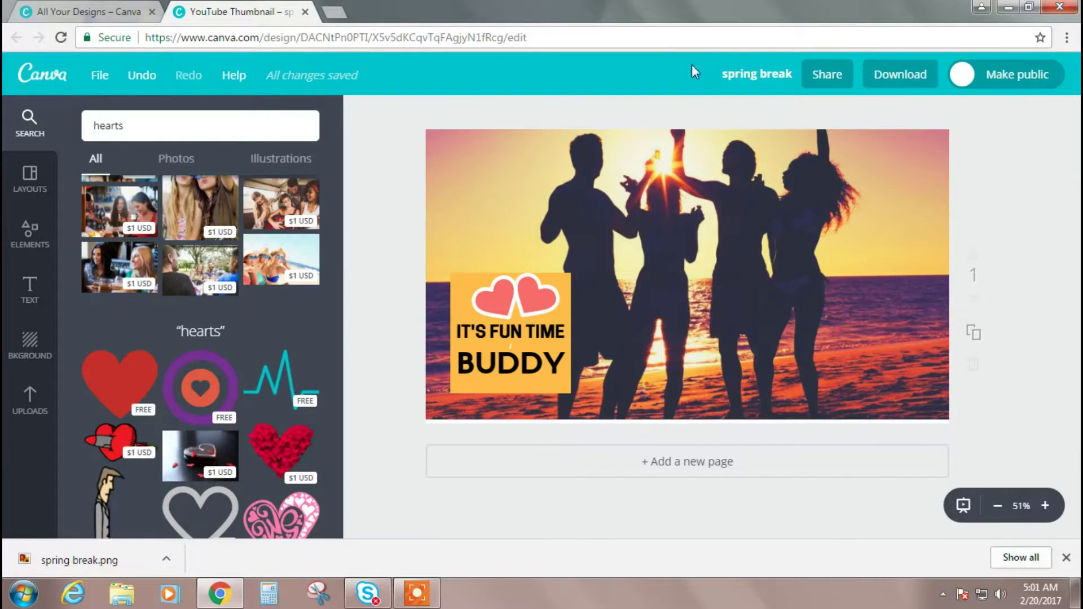
{"action": "left_click", "coordinate": [23, 73]}
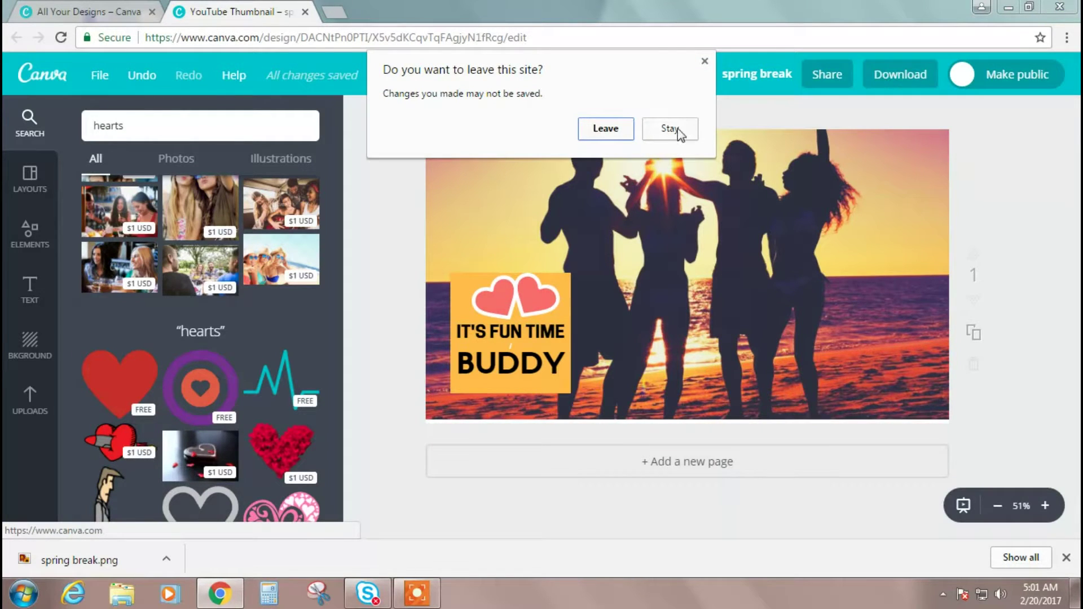
{"action": "left_click", "coordinate": [605, 129]}
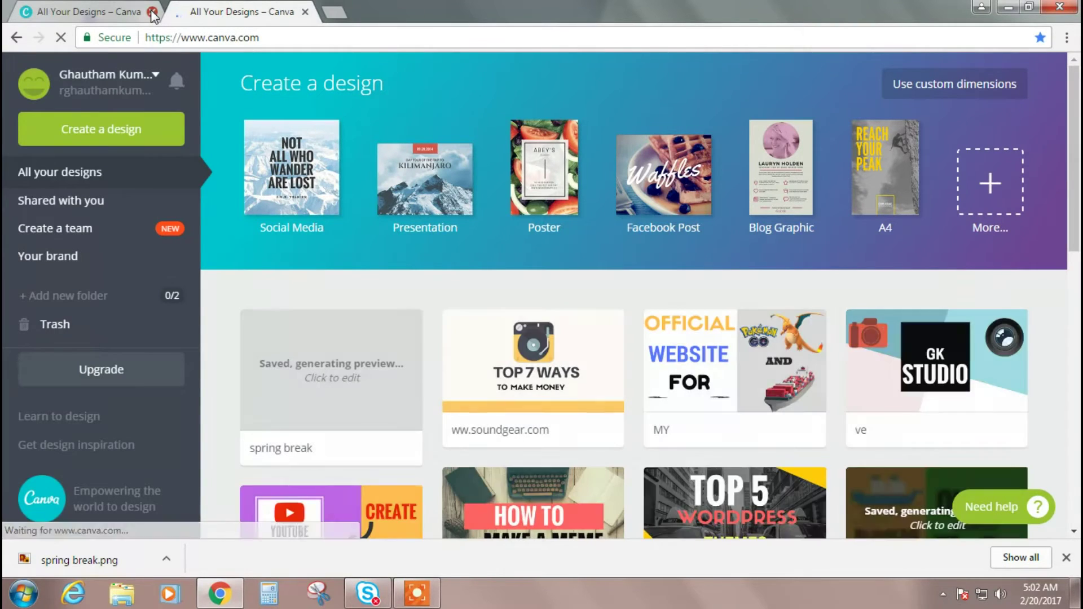
{"action": "left_click", "coordinate": [152, 11]}
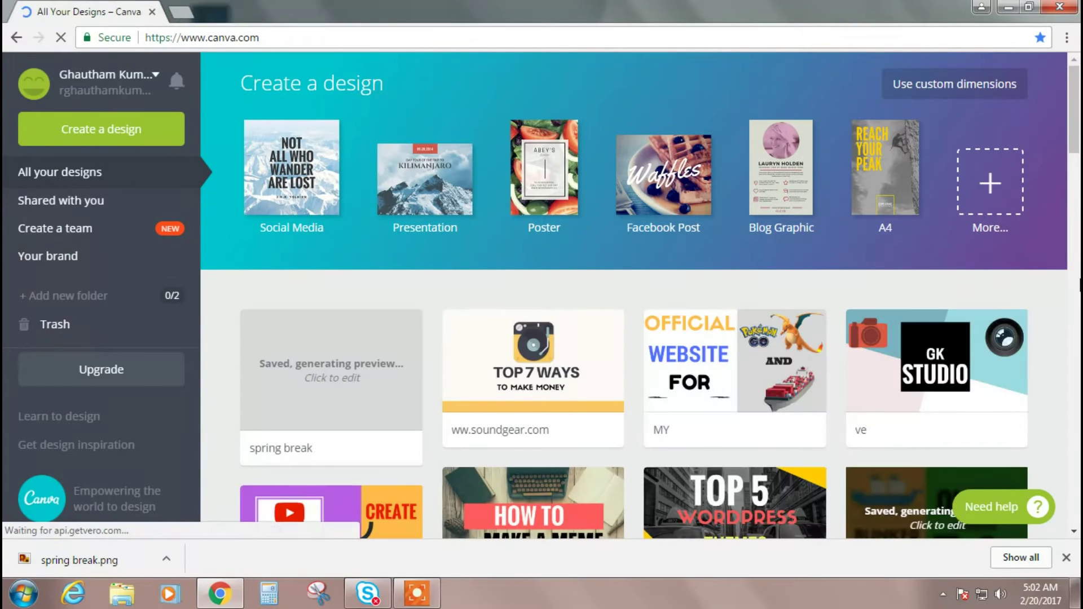
Create a new YouTube Channel Art design from the full list of design types, under Social Media & Email Headers.
{"action": "left_click", "coordinate": [995, 185]}
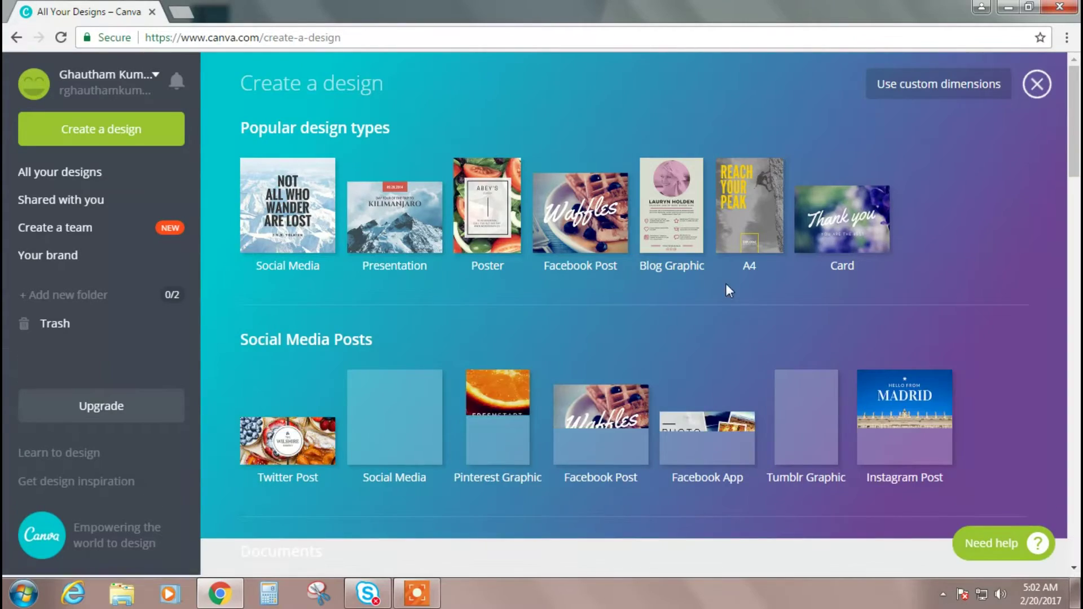
{"action": "scroll", "coordinate": [726, 284], "scroll_direction": "down", "scroll_amount": 10}
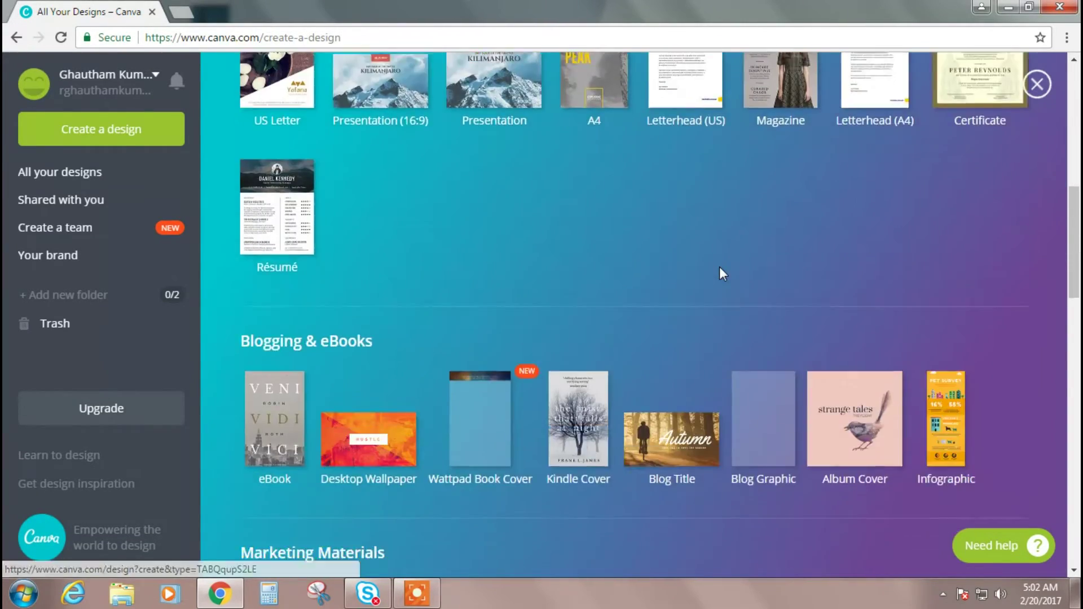
{"action": "scroll", "coordinate": [720, 268], "scroll_direction": "down", "scroll_amount": 12}
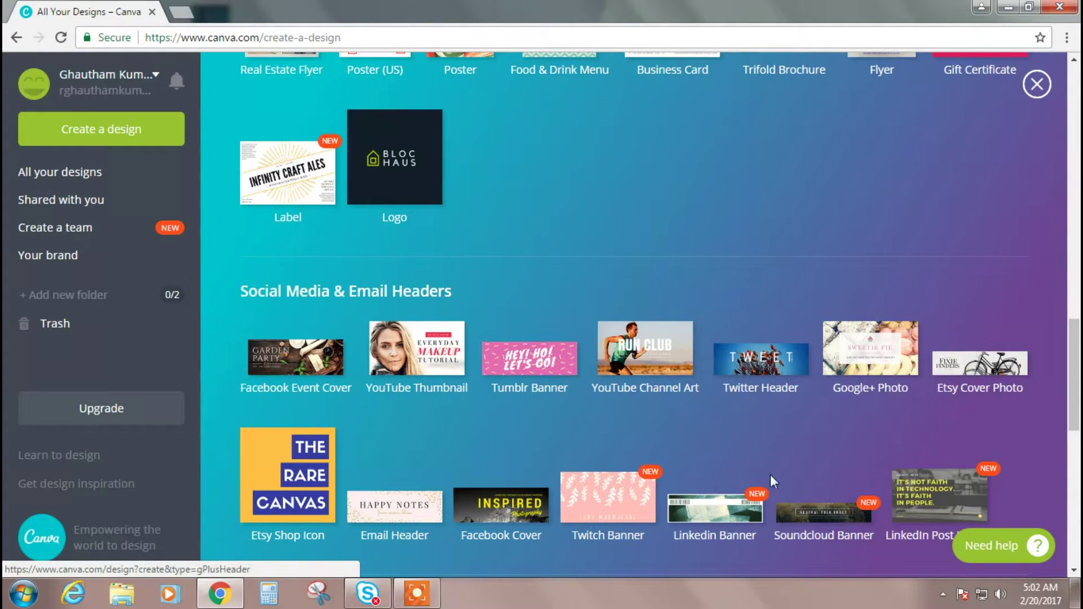
{"action": "scroll", "coordinate": [665, 476], "scroll_direction": "down", "scroll_amount": 2}
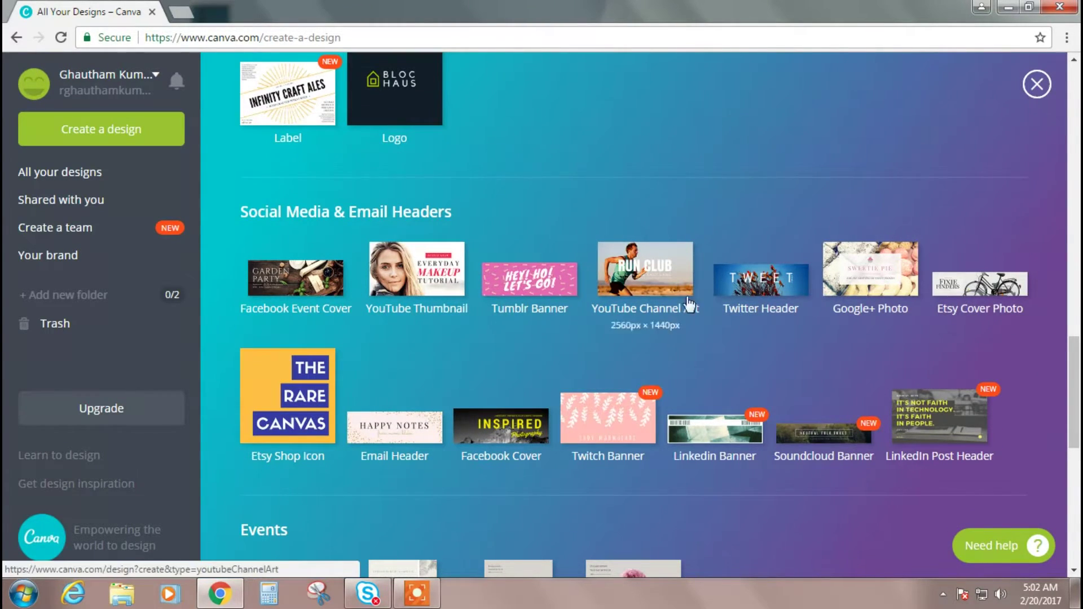
{"action": "left_click", "coordinate": [663, 273]}
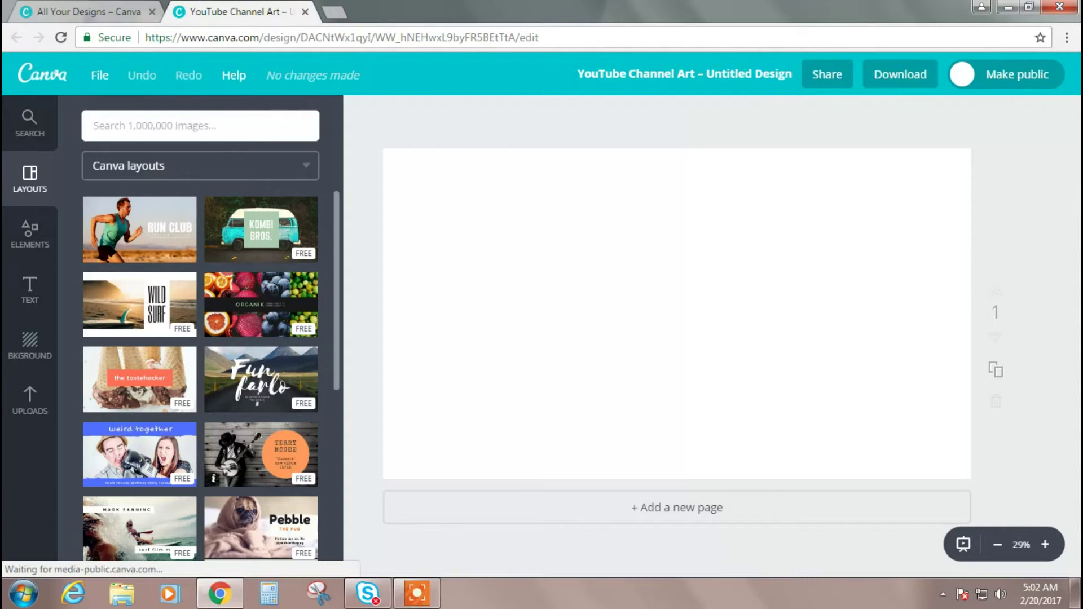
Add the grid with one wide cell on the left and one narrow cell on the right to the blank page.
{"action": "left_click", "coordinate": [31, 341]}
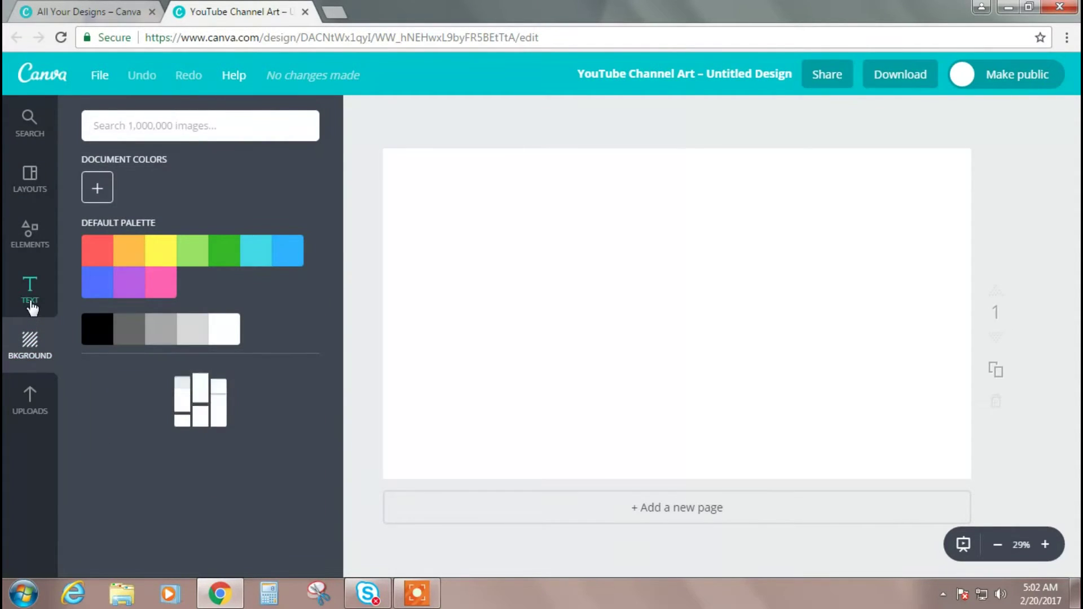
{"action": "left_click", "coordinate": [33, 234]}
{"action": "left_click", "coordinate": [204, 207]}
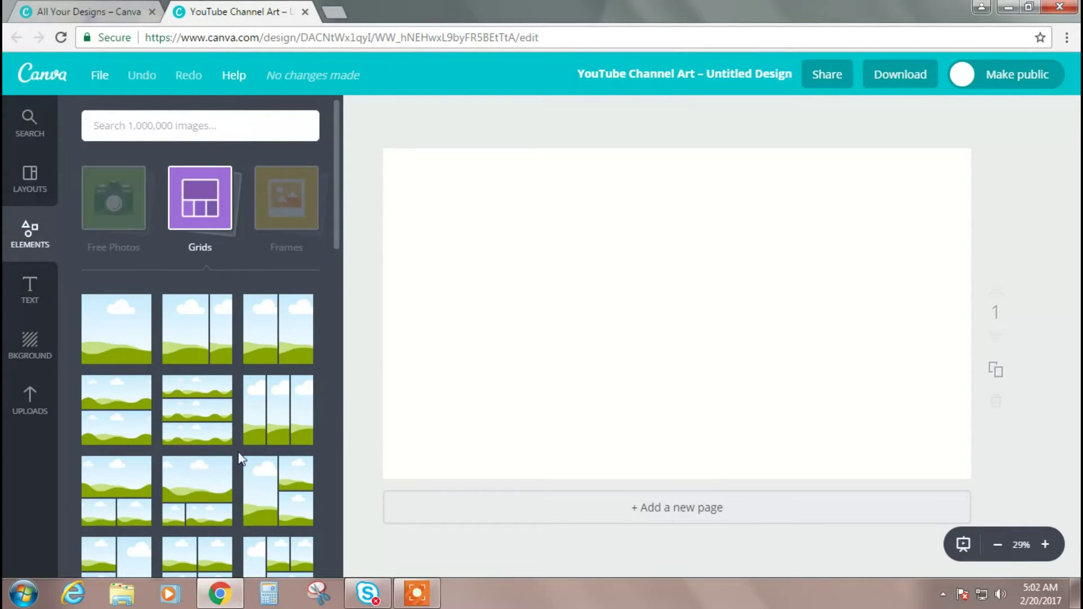
{"action": "left_click", "coordinate": [202, 325]}
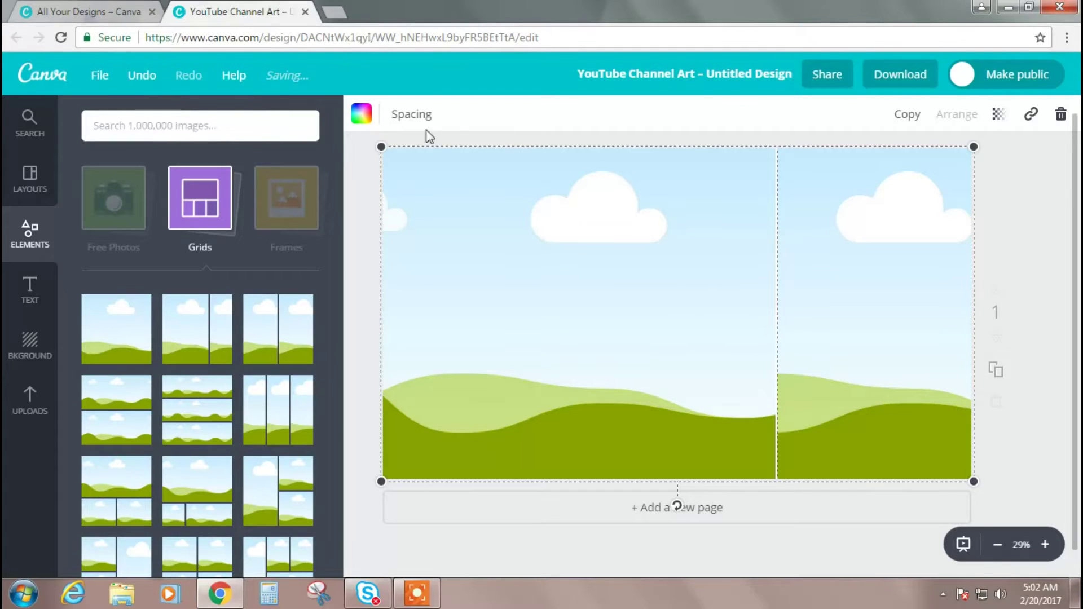
Set the spacing between the grid's two cells to 0.
{"action": "left_click", "coordinate": [414, 115]}
{"action": "mouse_move", "coordinate": [482, 162]}
{"action": "left_mouse_down"}
{"action": "mouse_move", "coordinate": [450, 168]}
{"action": "mouse_move", "coordinate": [593, 167]}
{"action": "mouse_move", "coordinate": [463, 162]}
{"action": "left_mouse_up"}
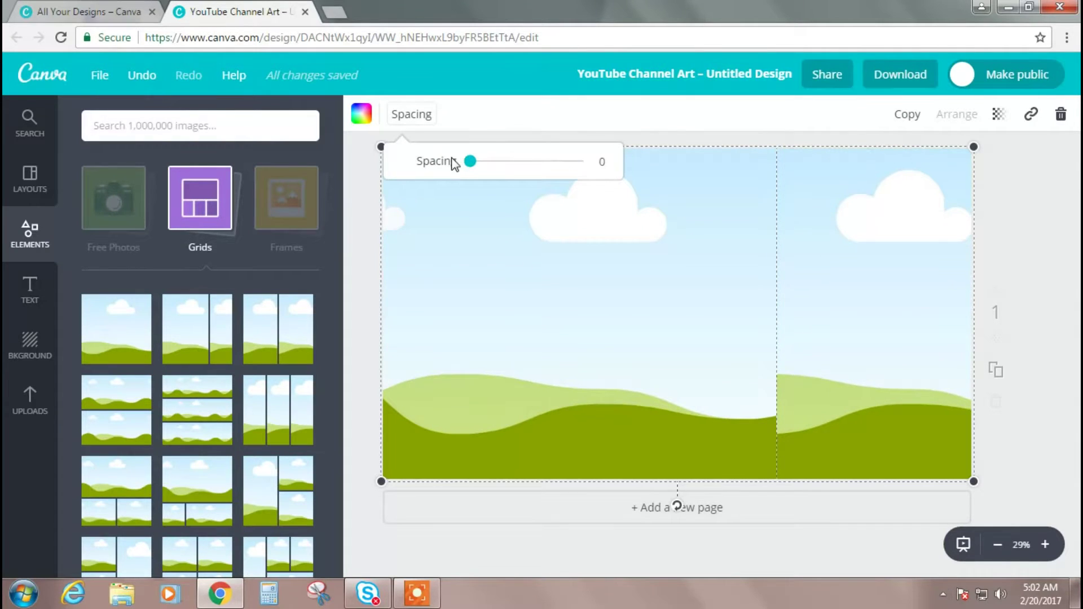
{"action": "left_click", "coordinate": [653, 235]}
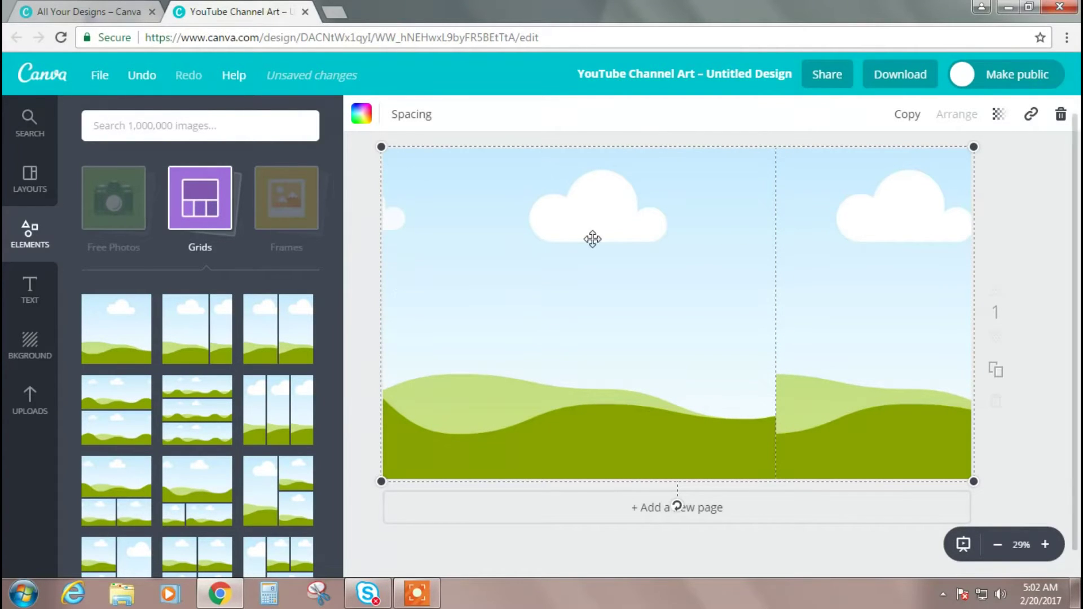
Fill the grid's wide cell with the palette's dark blue and its narrow cell with dark green.
{"action": "left_click", "coordinate": [361, 114]}
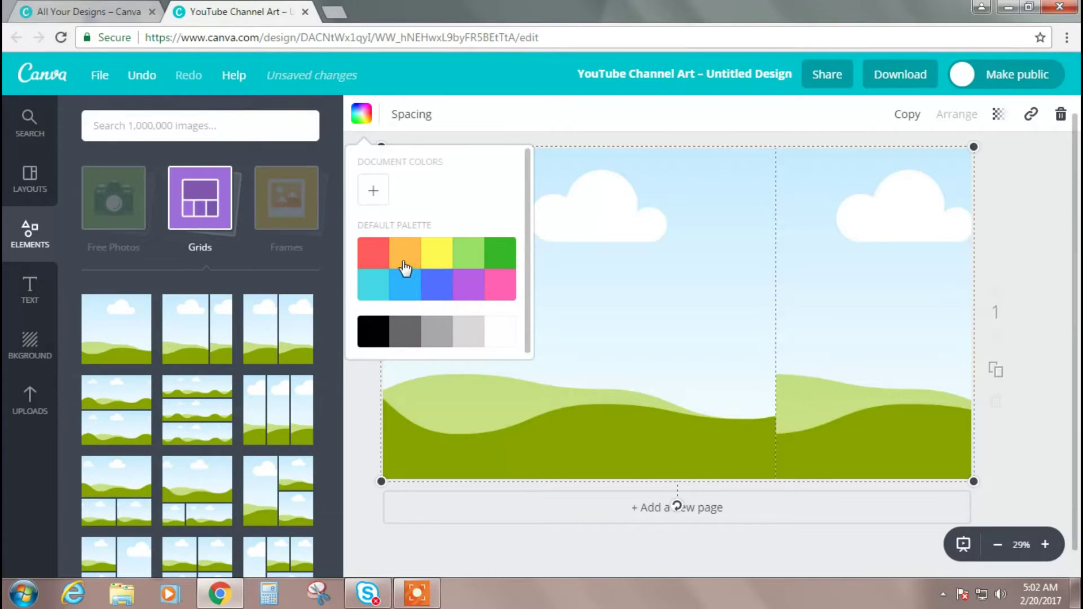
{"action": "left_click", "coordinate": [437, 285]}
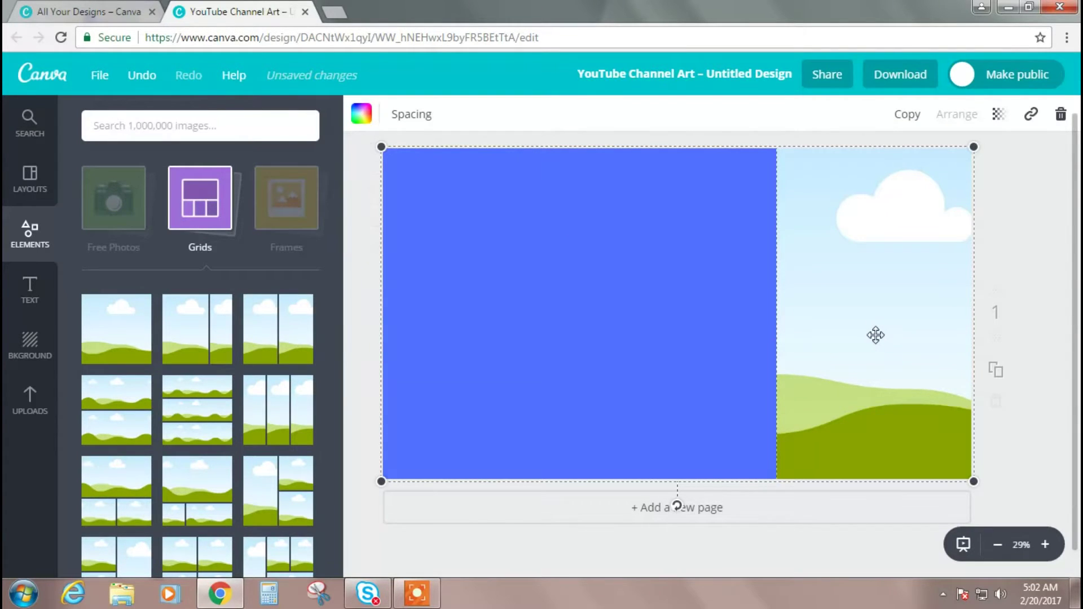
{"action": "left_click", "coordinate": [361, 114]}
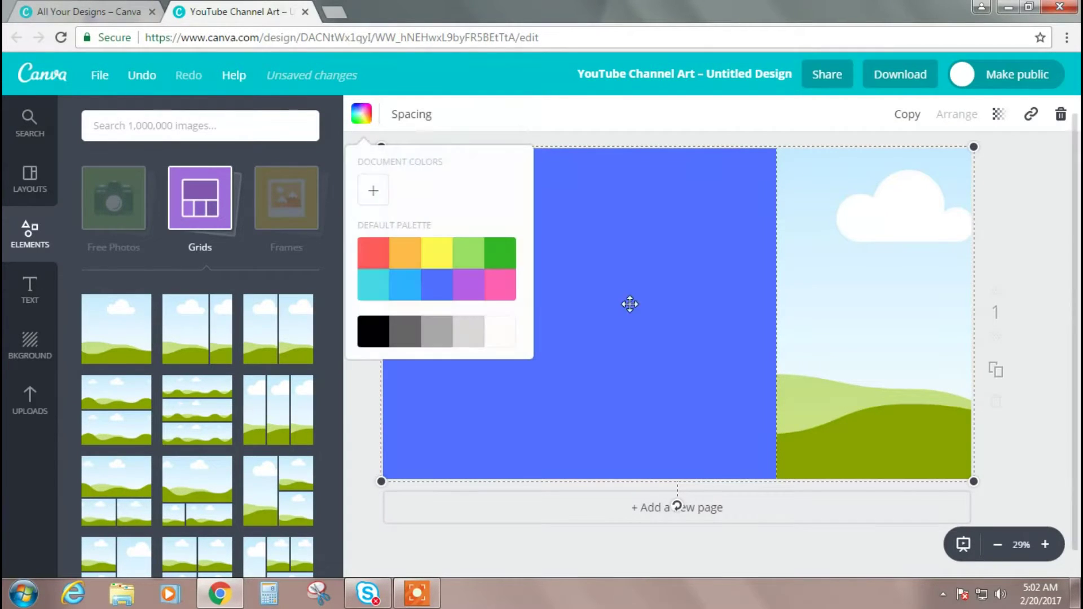
{"action": "left_click", "coordinate": [507, 263]}
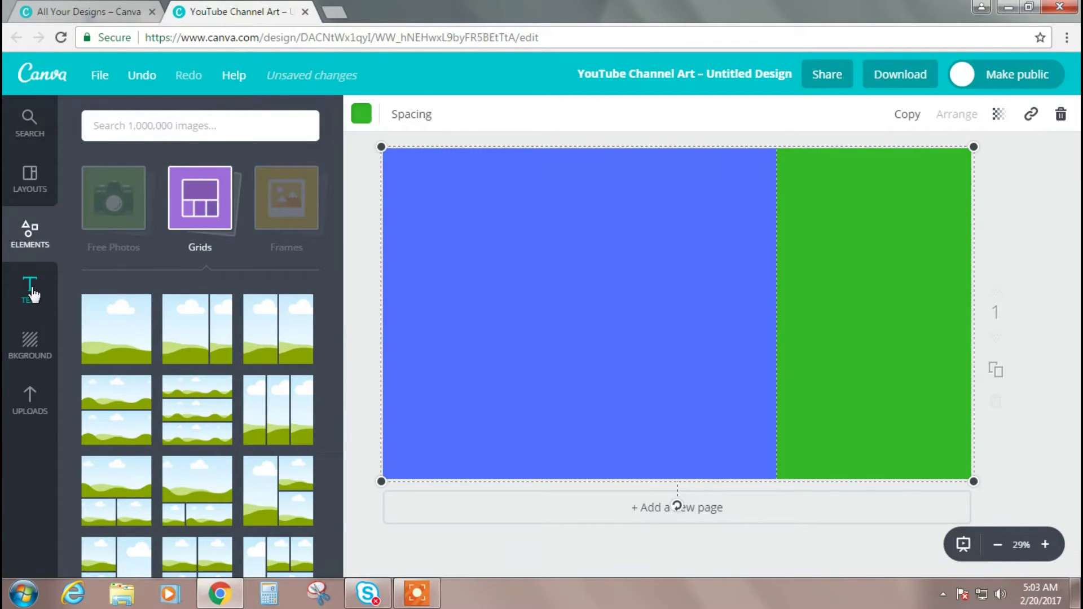
Add the free Kinetic 07 Cycle Co. text design and place it over the blue cell.
{"action": "left_click", "coordinate": [31, 290]}
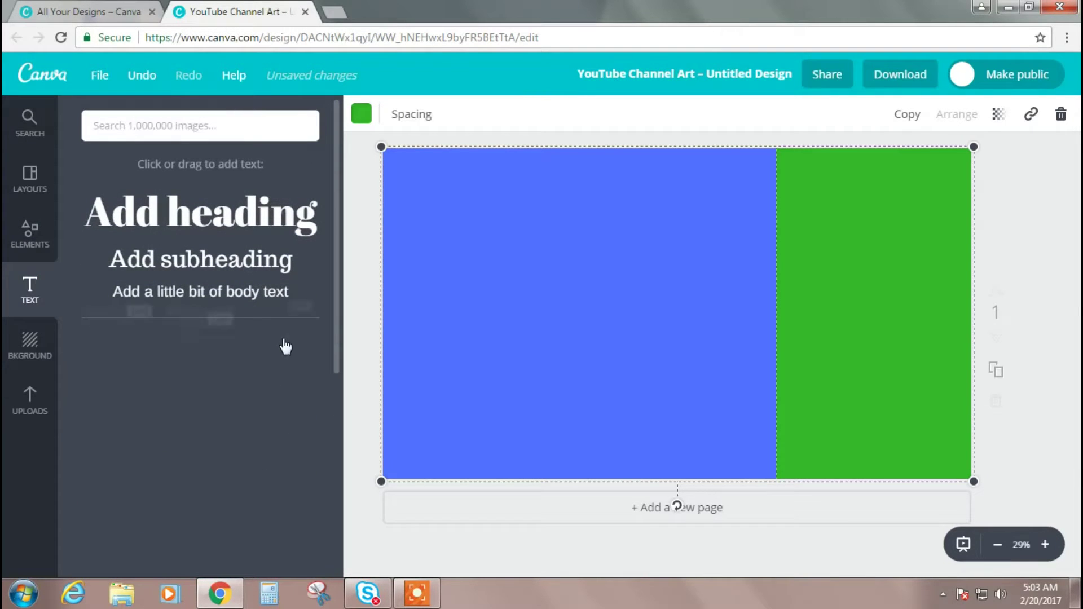
{"action": "scroll", "coordinate": [194, 466], "scroll_direction": "down", "scroll_amount": 5}
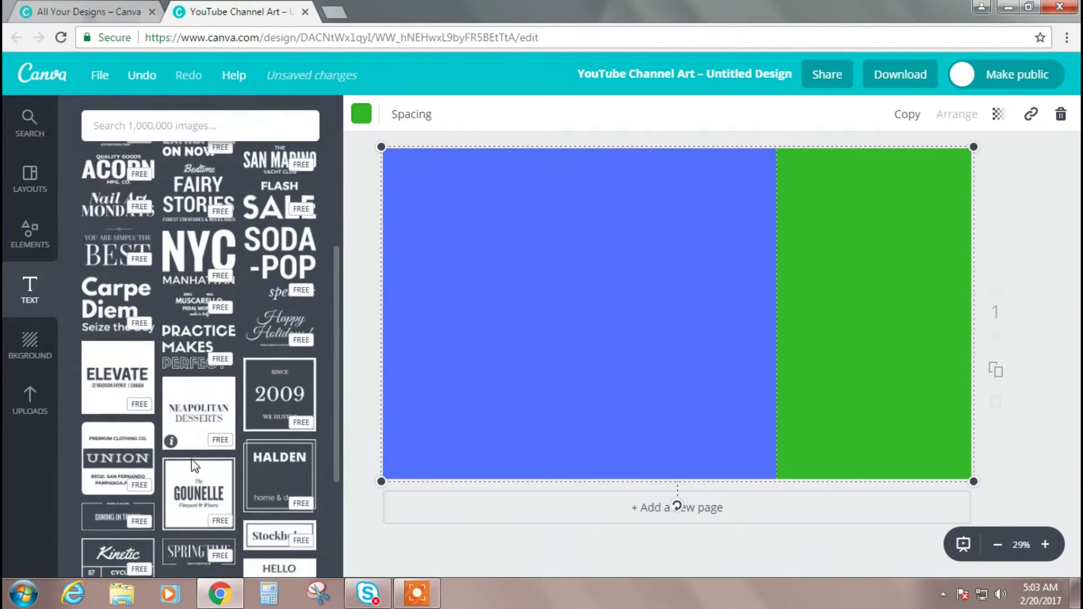
{"action": "scroll", "coordinate": [195, 466], "scroll_direction": "down", "scroll_amount": 6}
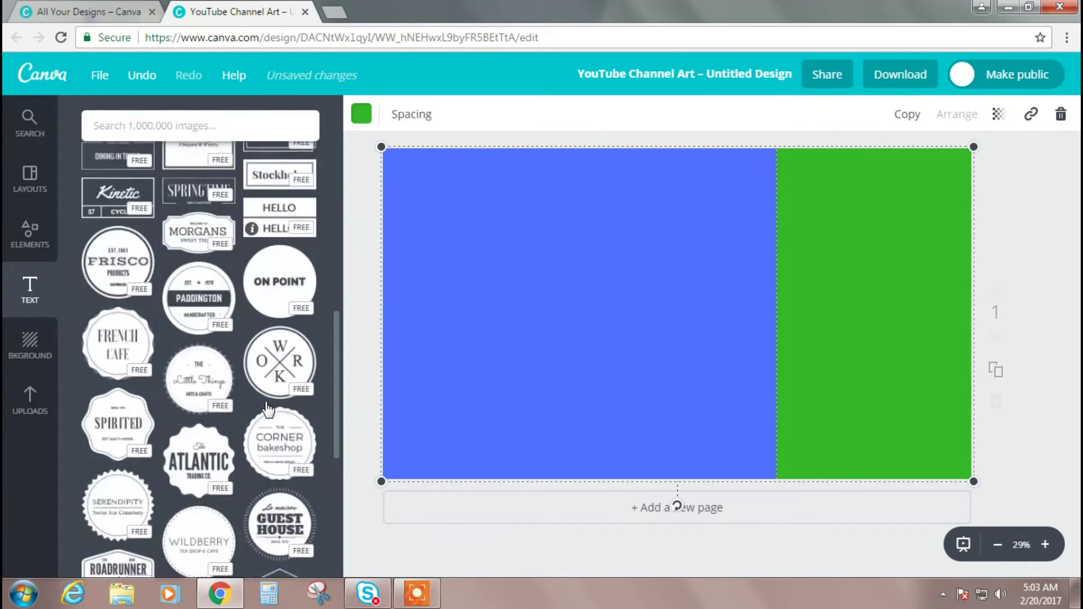
{"action": "scroll", "coordinate": [267, 411], "scroll_direction": "down", "scroll_amount": 8}
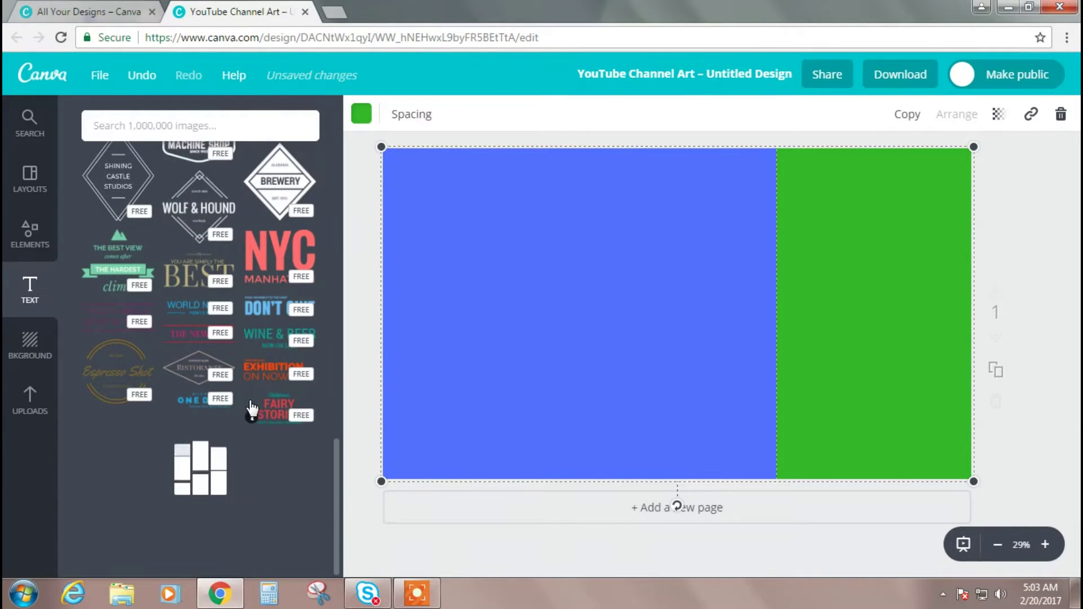
{"action": "scroll", "coordinate": [215, 395], "scroll_direction": "up", "scroll_amount": 8}
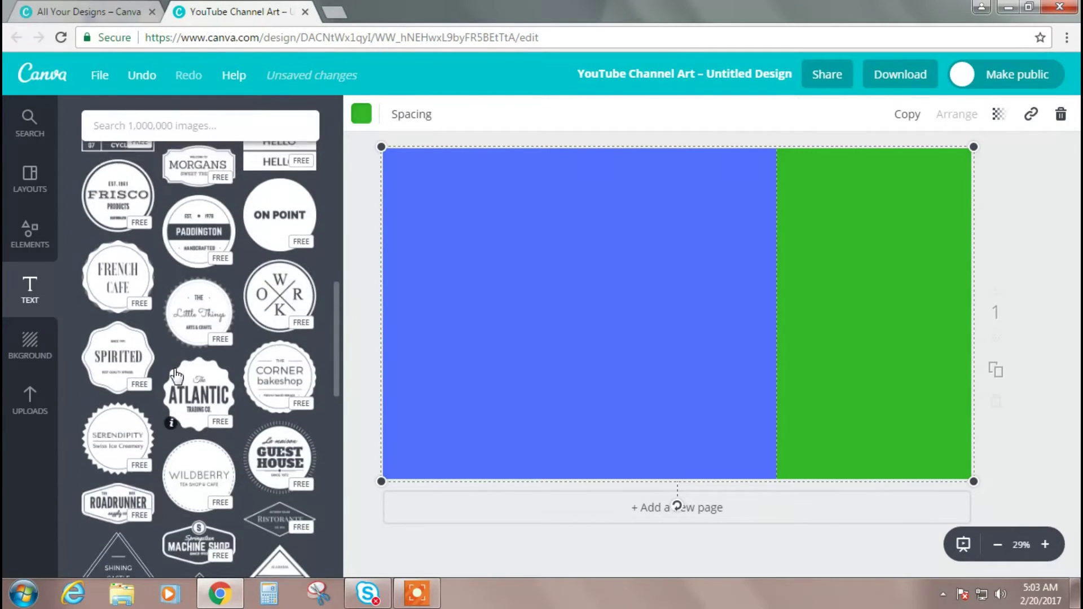
{"action": "scroll", "coordinate": [291, 333], "scroll_direction": "up", "scroll_amount": 2}
{"action": "scroll", "coordinate": [156, 306], "scroll_direction": "up", "scroll_amount": 2}
{"action": "left_click", "coordinate": [119, 282]}
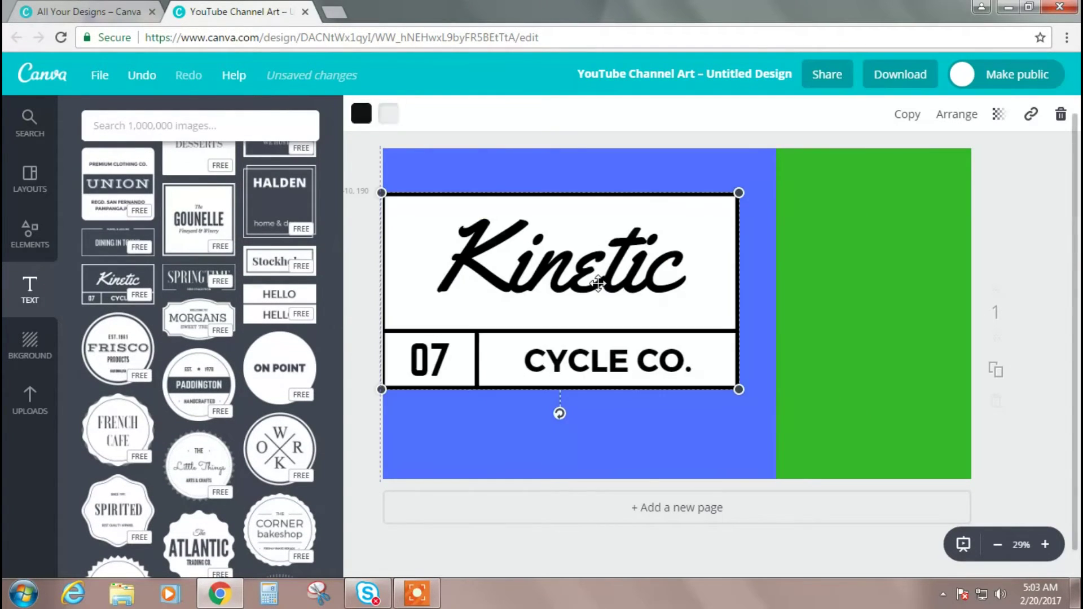
{"action": "left_click", "coordinate": [858, 279]}
Replace the label's Kinetic headline with the text HI YOUTUBE.
{"action": "double_click", "coordinate": [654, 270]}
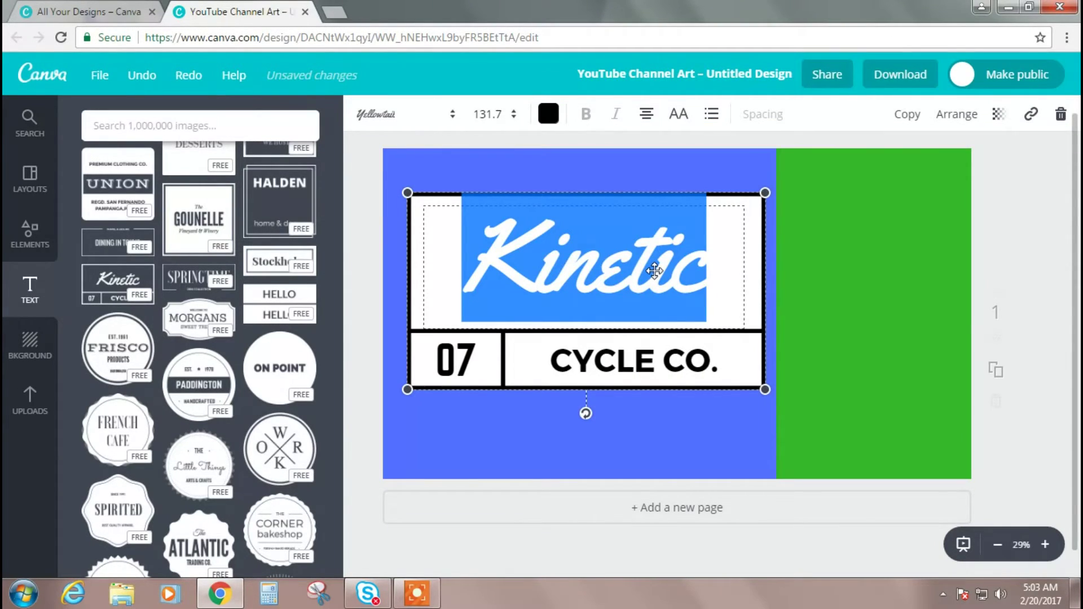
{"action": "key", "text": "BackSpace"}
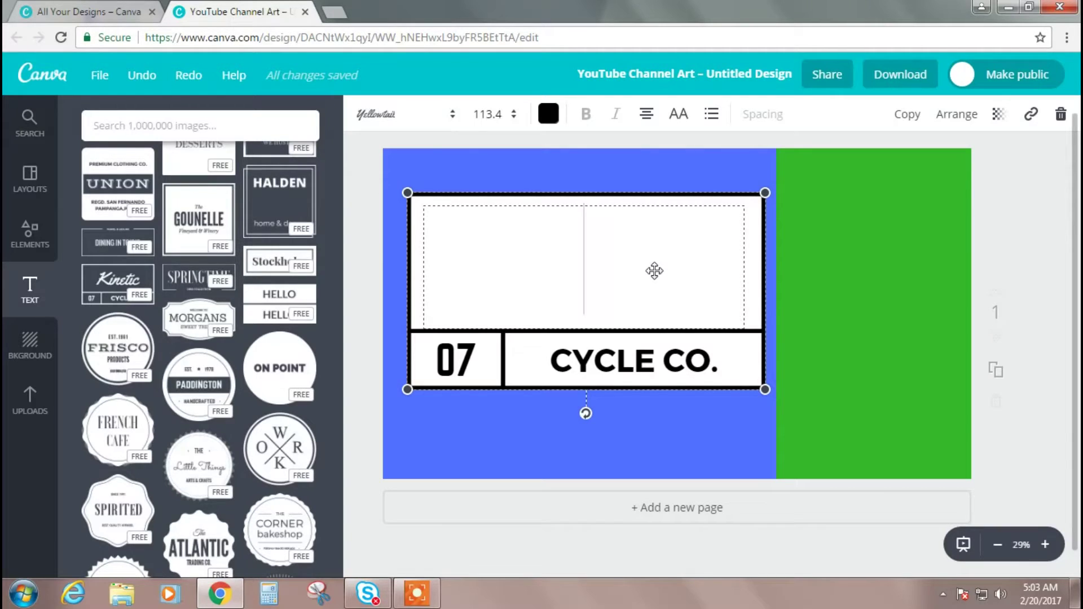
{"action": "type", "text": "HI"}
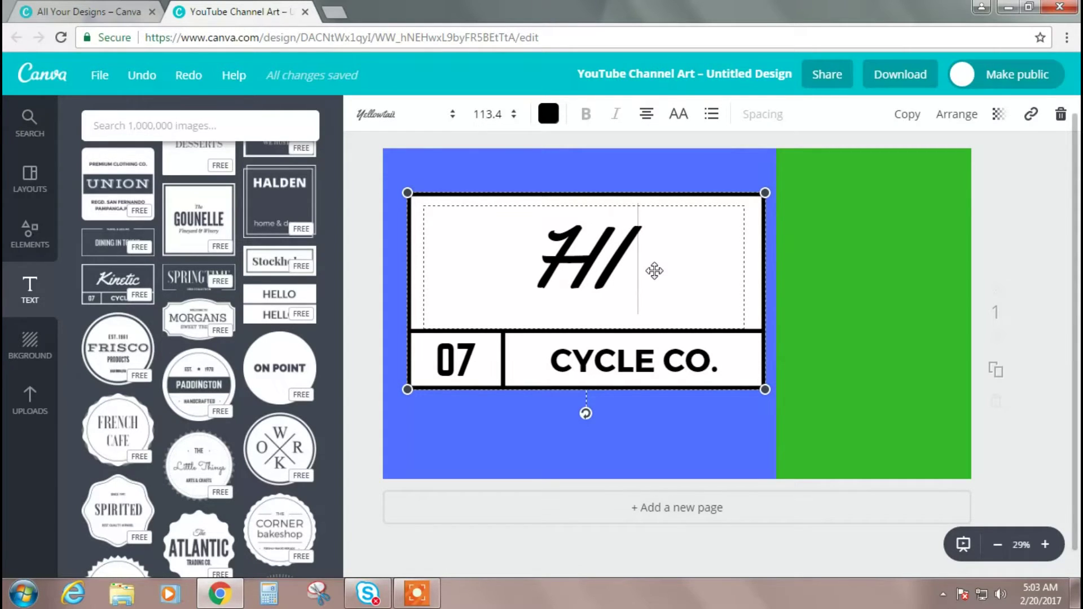
{"action": "type", "text": " YOUTU"}
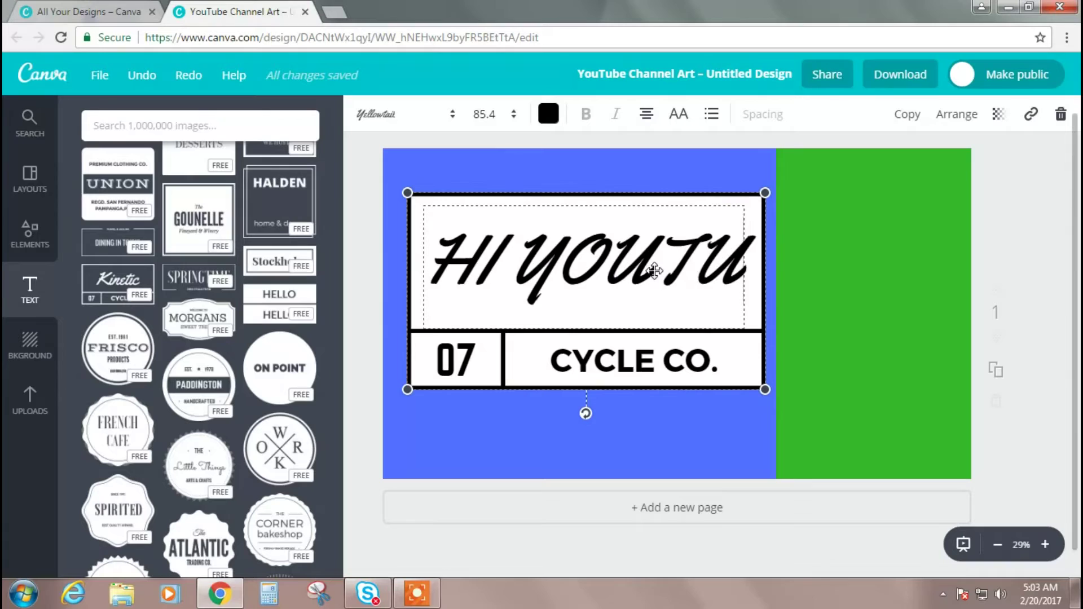
{"action": "type", "text": "BR!"}
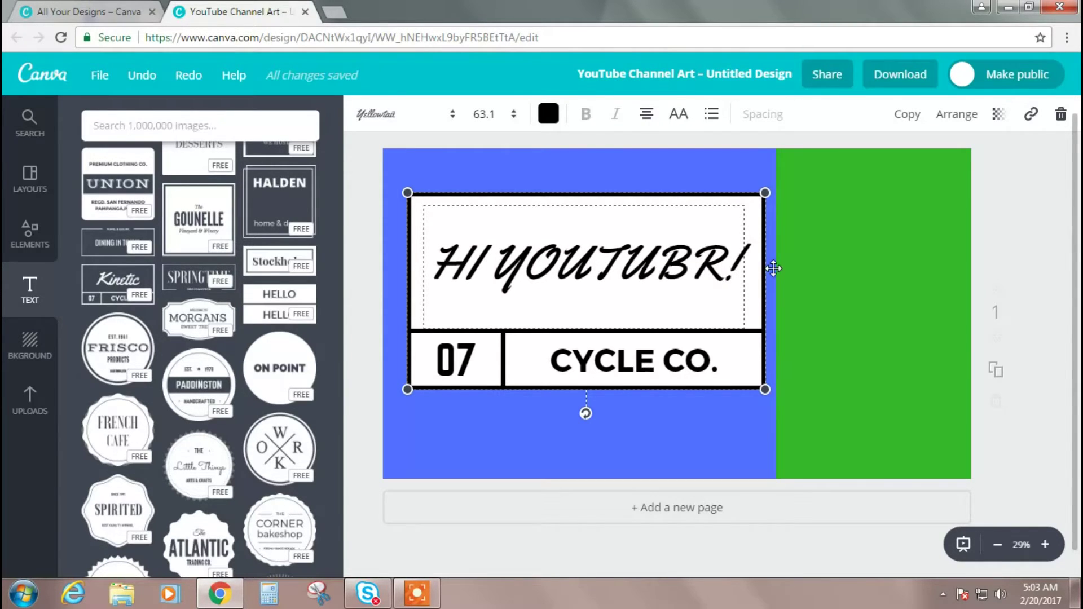
{"action": "key", "text": "BackSpace"}
{"action": "key", "text": "BackSpace"}
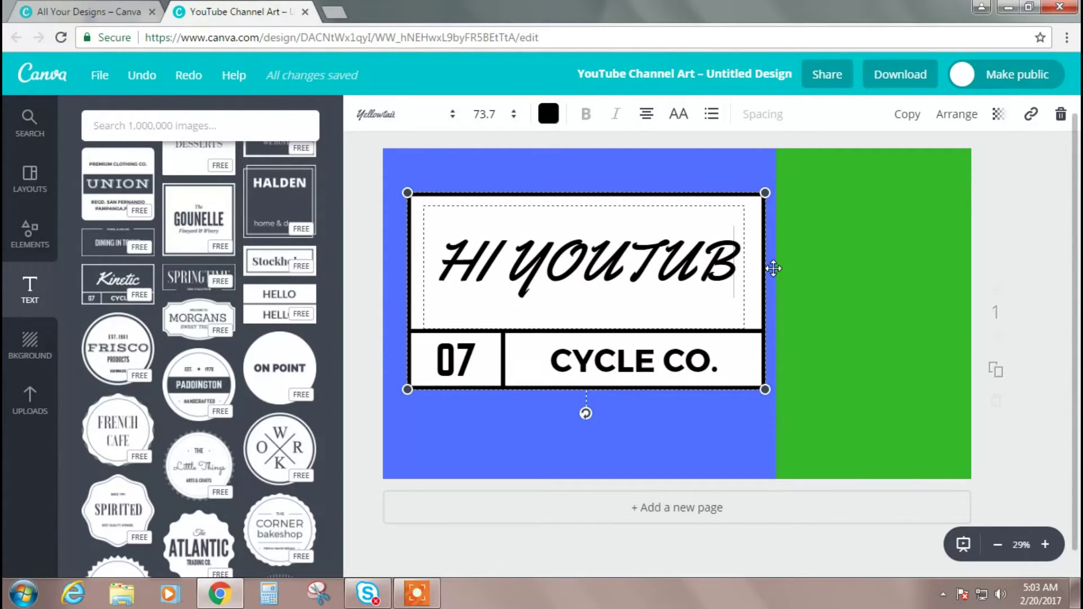
{"action": "type", "text": "E"}
{"action": "left_click", "coordinate": [848, 266]}
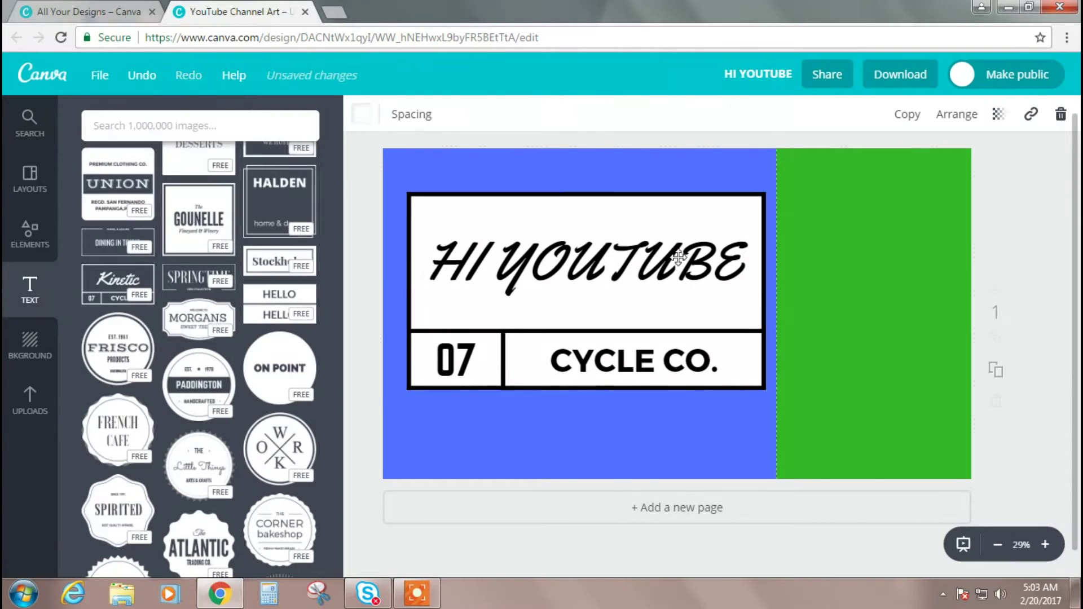
Change the font of the HI YOUTUBE headline to Lilita One.
{"action": "double_click", "coordinate": [525, 227]}
{"action": "left_click", "coordinate": [395, 115]}
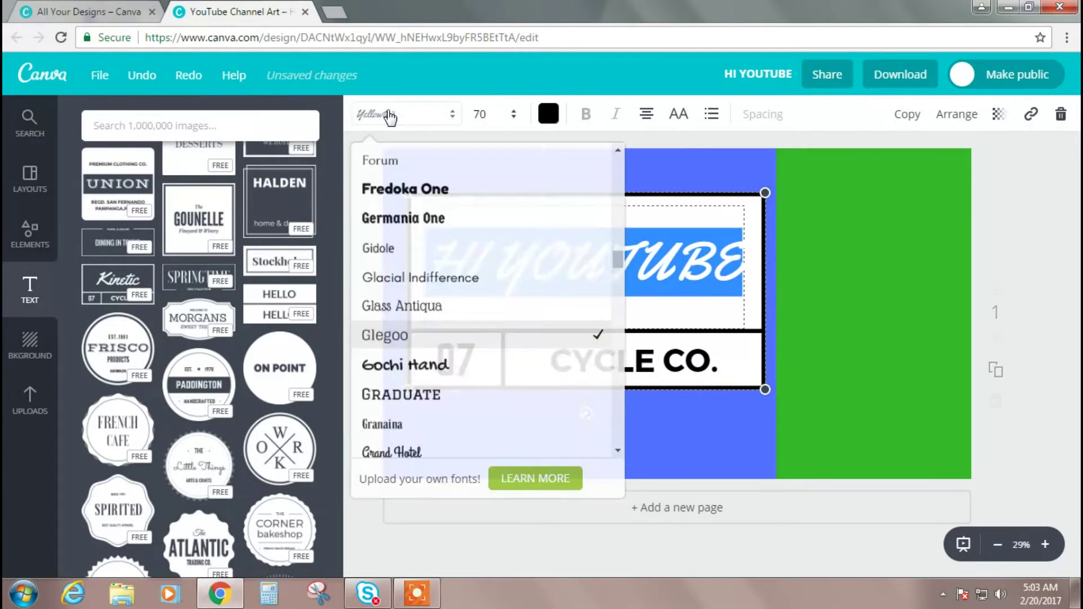
{"action": "scroll", "coordinate": [433, 194], "scroll_direction": "down", "scroll_amount": 5}
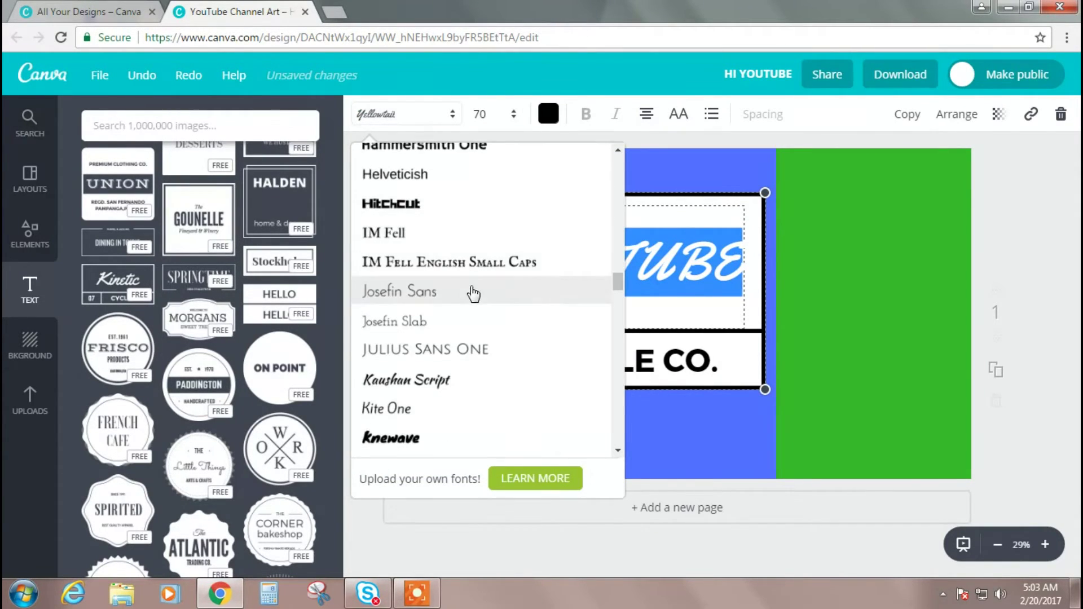
{"action": "scroll", "coordinate": [474, 293], "scroll_direction": "down", "scroll_amount": 5}
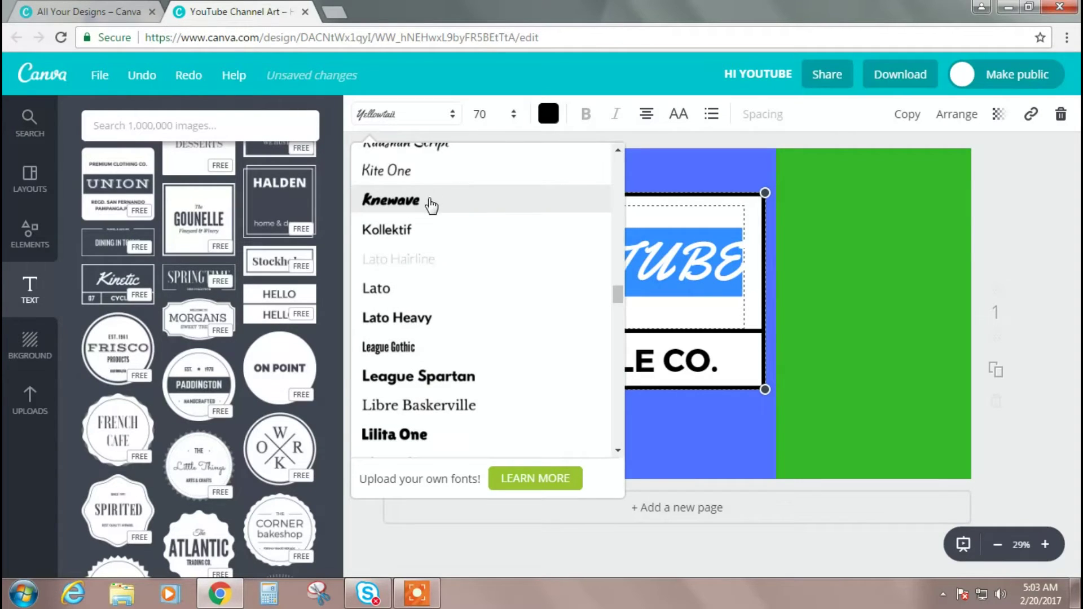
{"action": "left_click", "coordinate": [423, 442]}
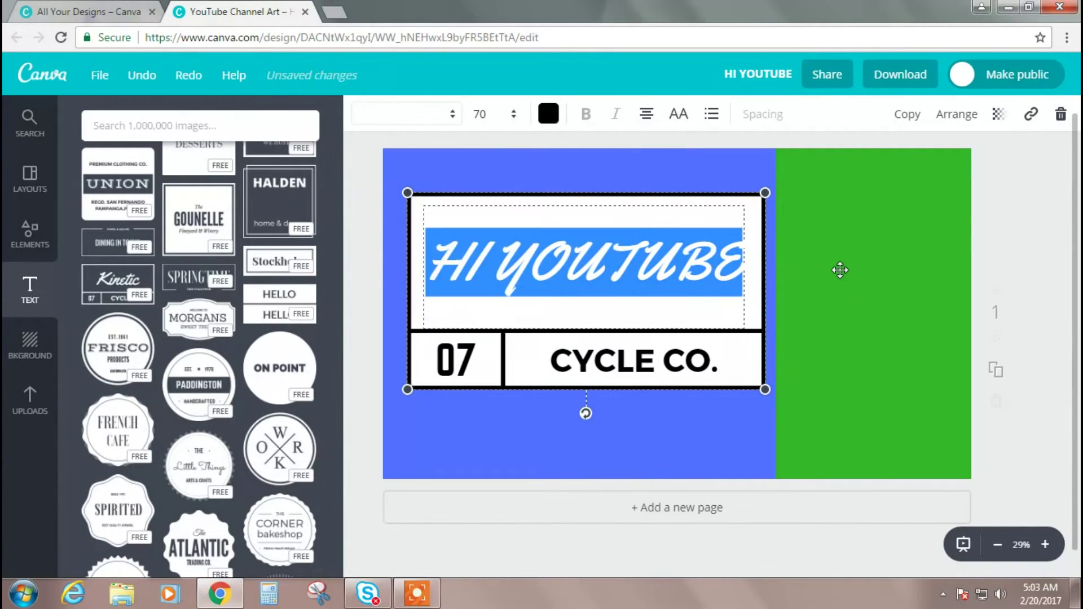
{"action": "left_click", "coordinate": [840, 270]}
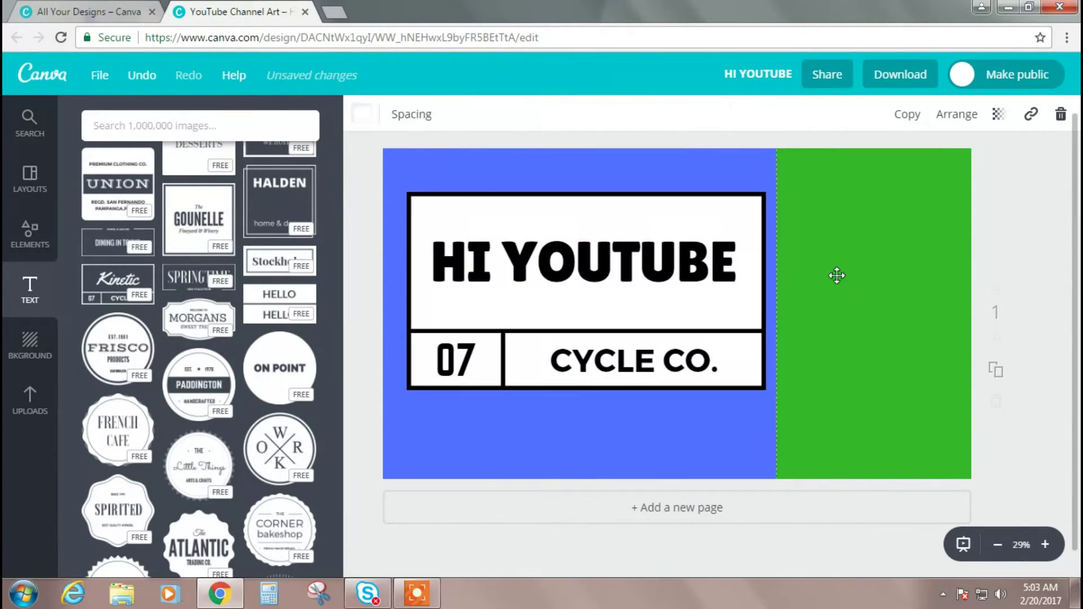
{"action": "double_click", "coordinate": [469, 364]}
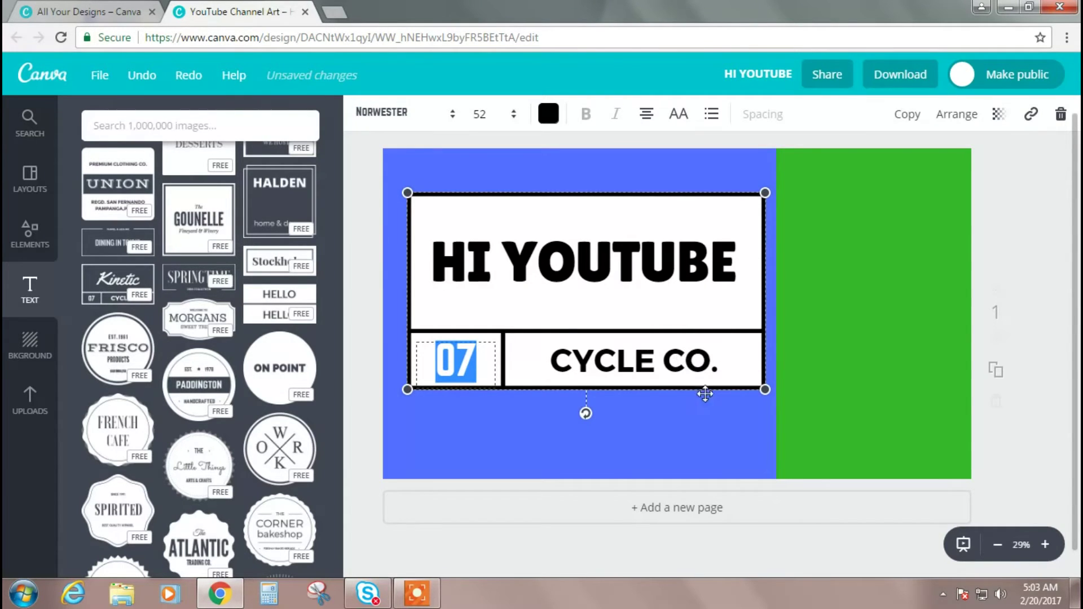
{"action": "left_click", "coordinate": [710, 422]}
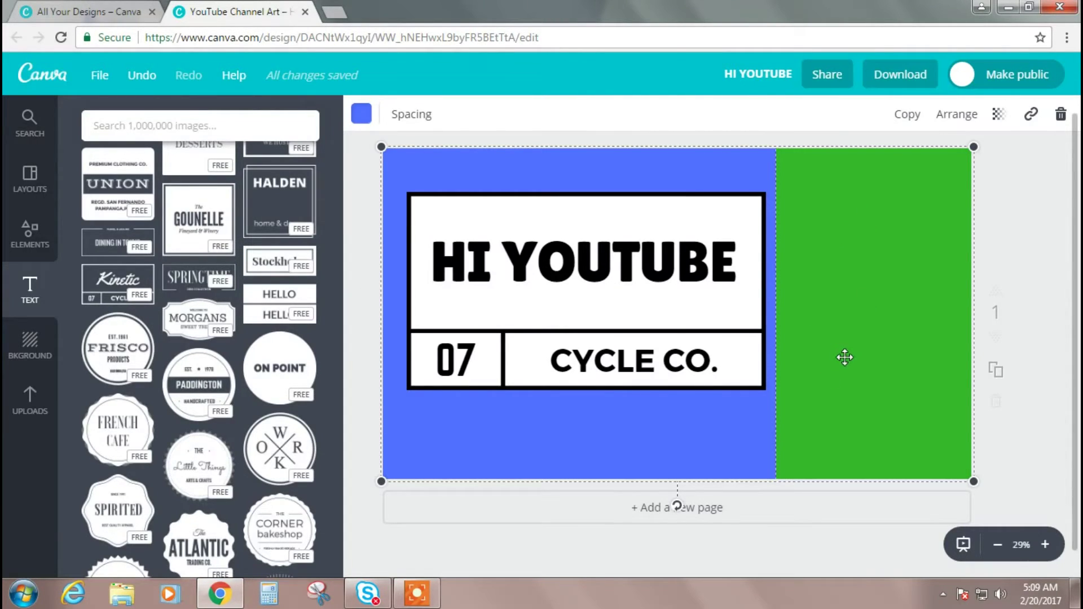
Change the text label's white background to the default palette's yellow.
{"action": "double_click", "coordinate": [514, 297]}
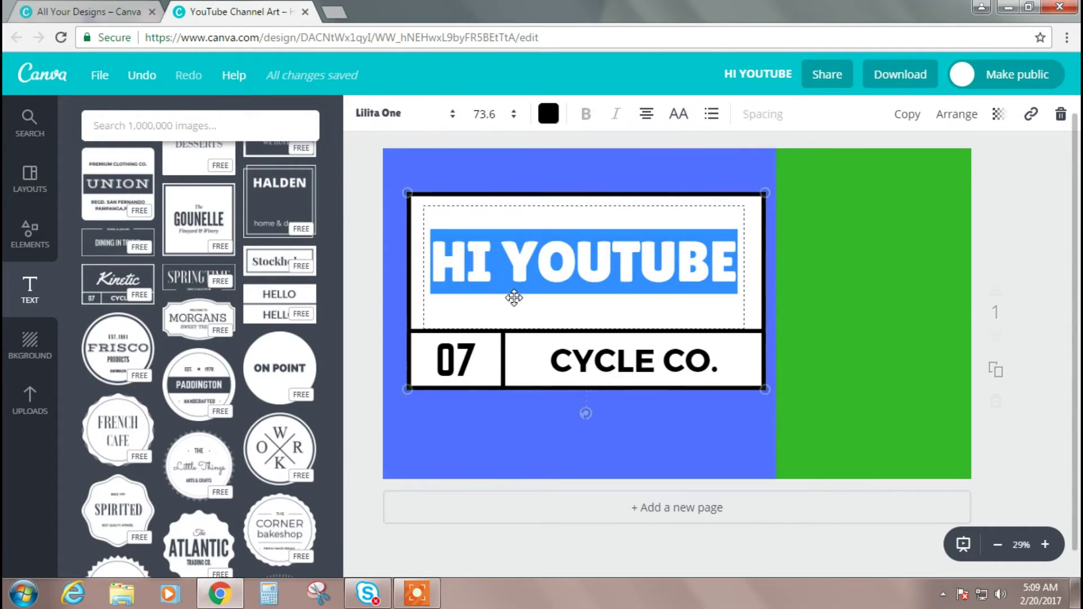
{"action": "left_click", "coordinate": [643, 212]}
{"action": "left_click", "coordinate": [389, 117]}
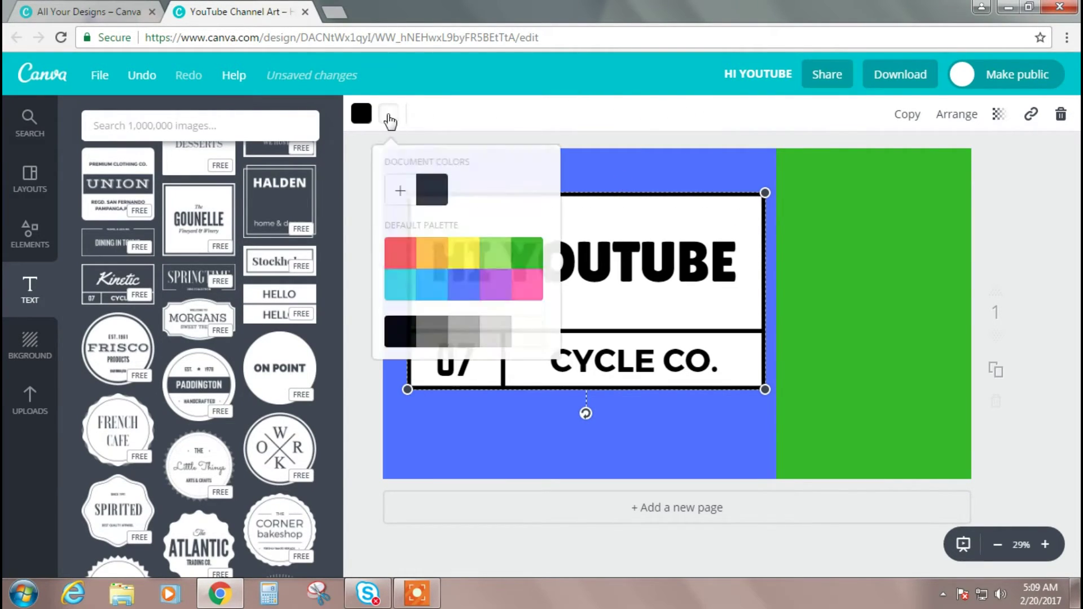
{"action": "left_click", "coordinate": [468, 253]}
{"action": "left_click", "coordinate": [860, 236]}
{"action": "left_click", "coordinate": [860, 236]}
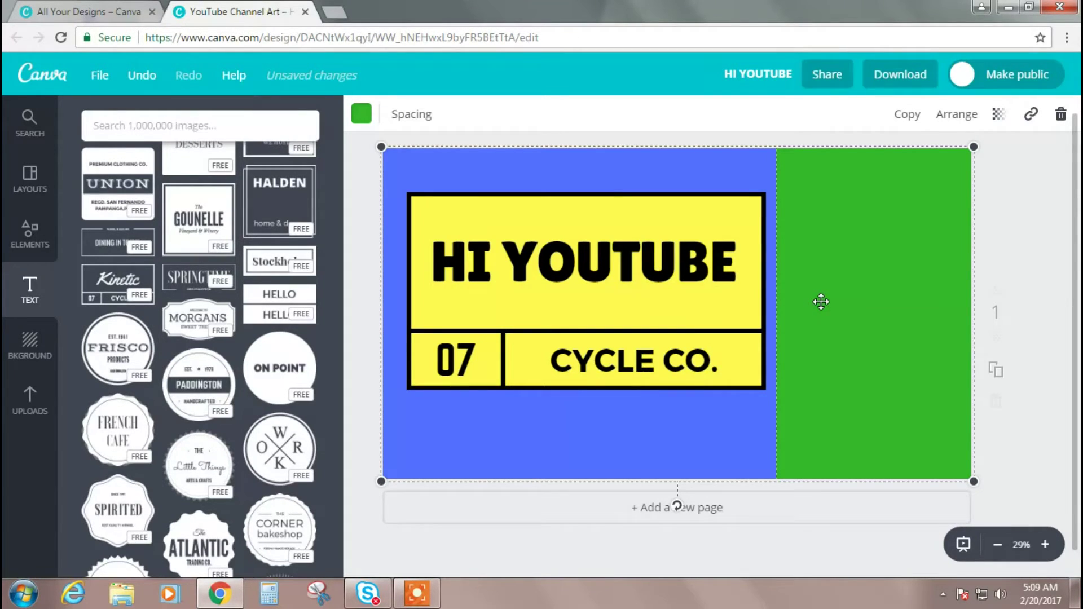
{"action": "left_click", "coordinate": [1027, 219]}
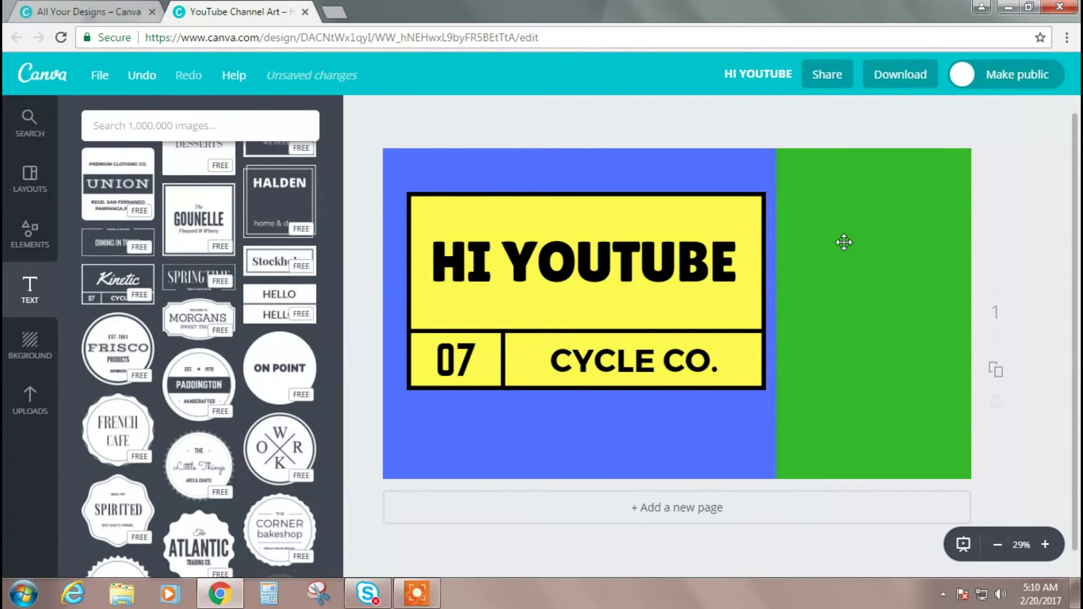
Download the channel art as a PNG file and show HI YOUTUBE.png in its folder.
{"action": "left_click", "coordinate": [899, 73]}
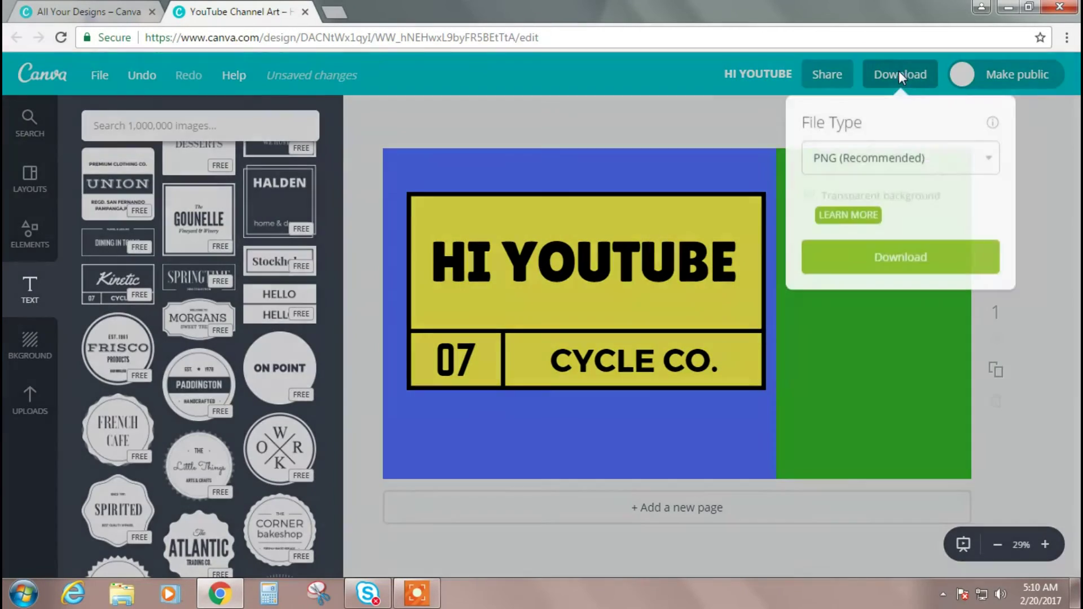
{"action": "left_click", "coordinate": [874, 160]}
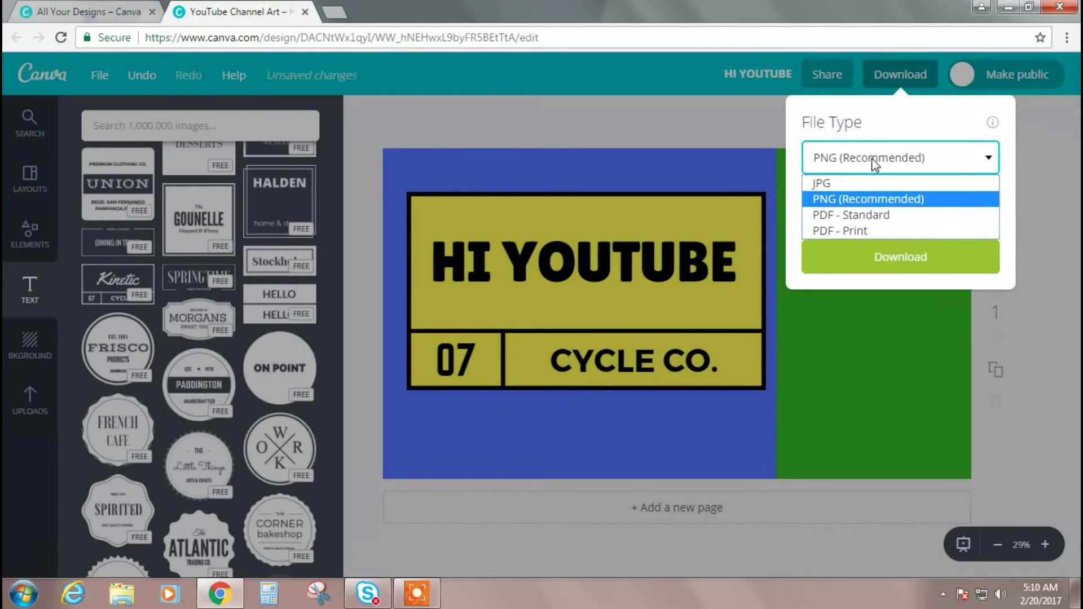
{"action": "left_click", "coordinate": [873, 200]}
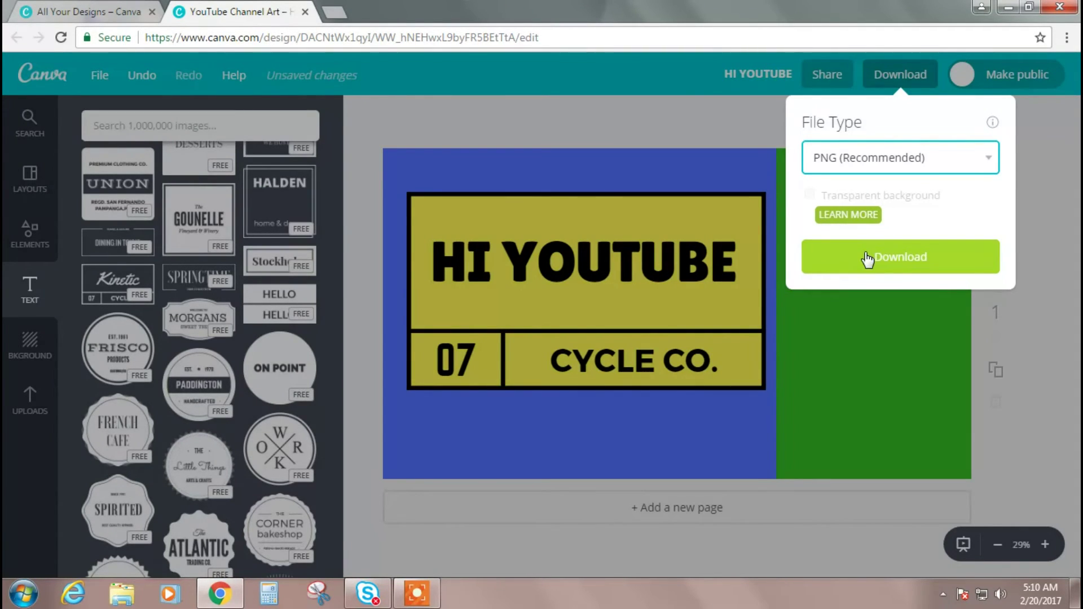
{"action": "left_click", "coordinate": [867, 258]}
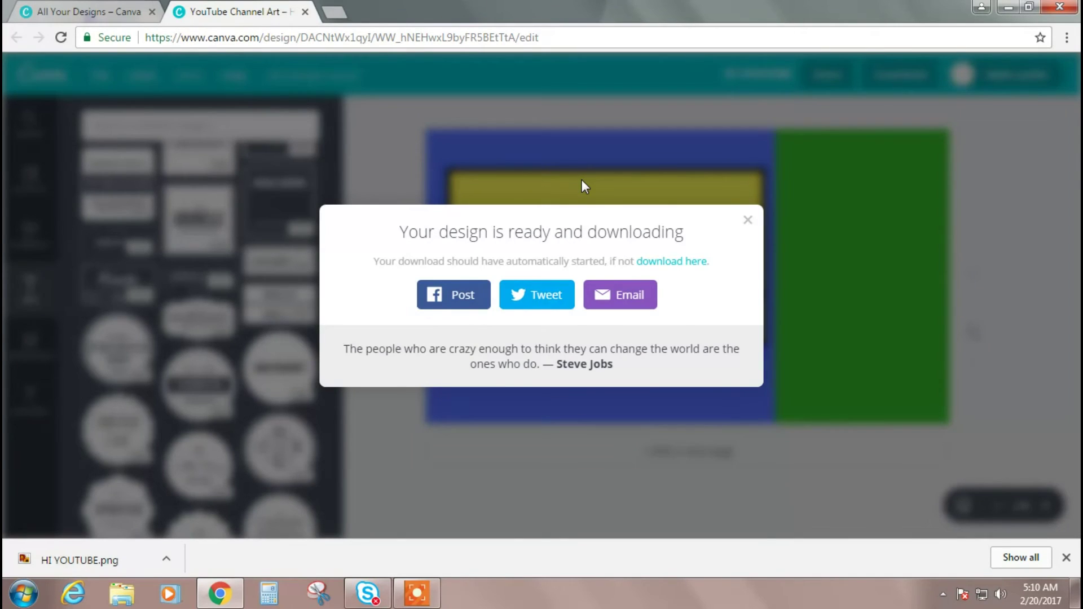
{"action": "left_click", "coordinate": [165, 561]}
{"action": "left_click", "coordinate": [221, 513]}
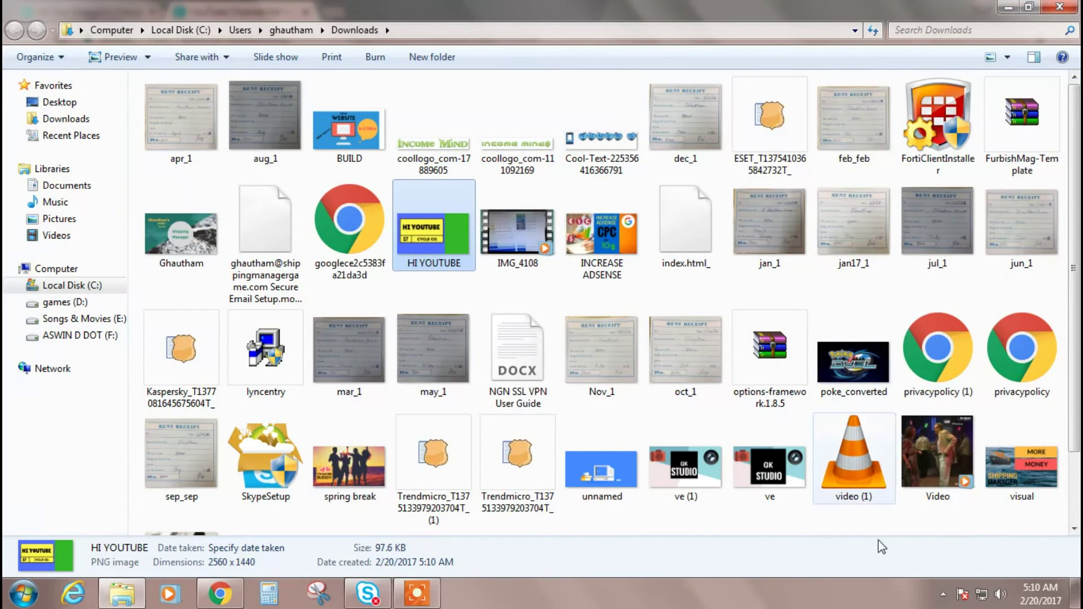
Open the downloaded spring break image from the Downloads folder in Windows Photo Viewer and maximise the viewer.
{"action": "scroll", "coordinate": [585, 295], "scroll_direction": "down", "scroll_amount": 1}
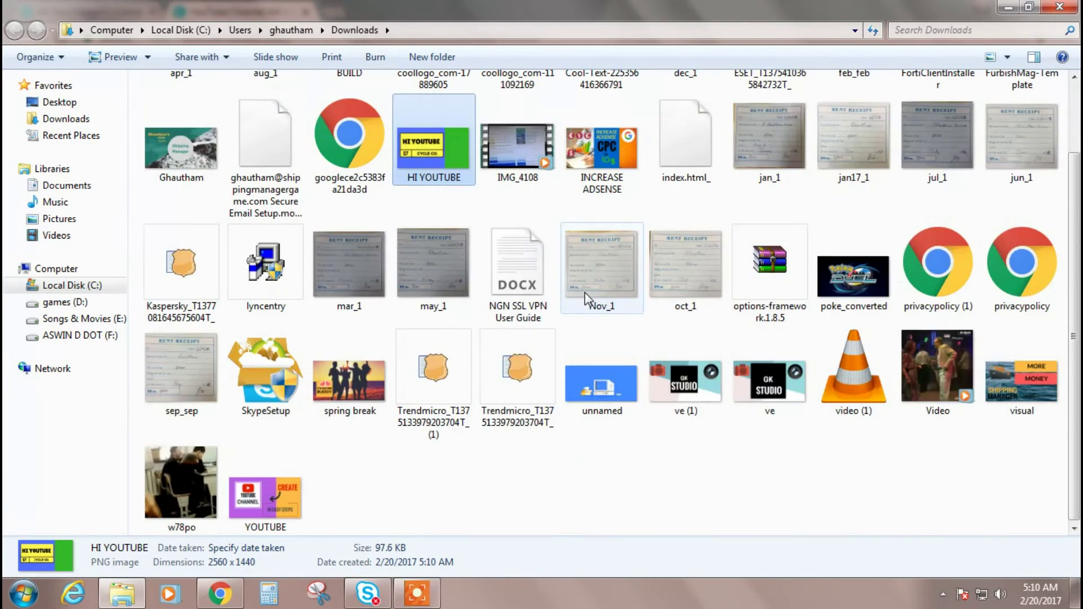
{"action": "double_click", "coordinate": [349, 386]}
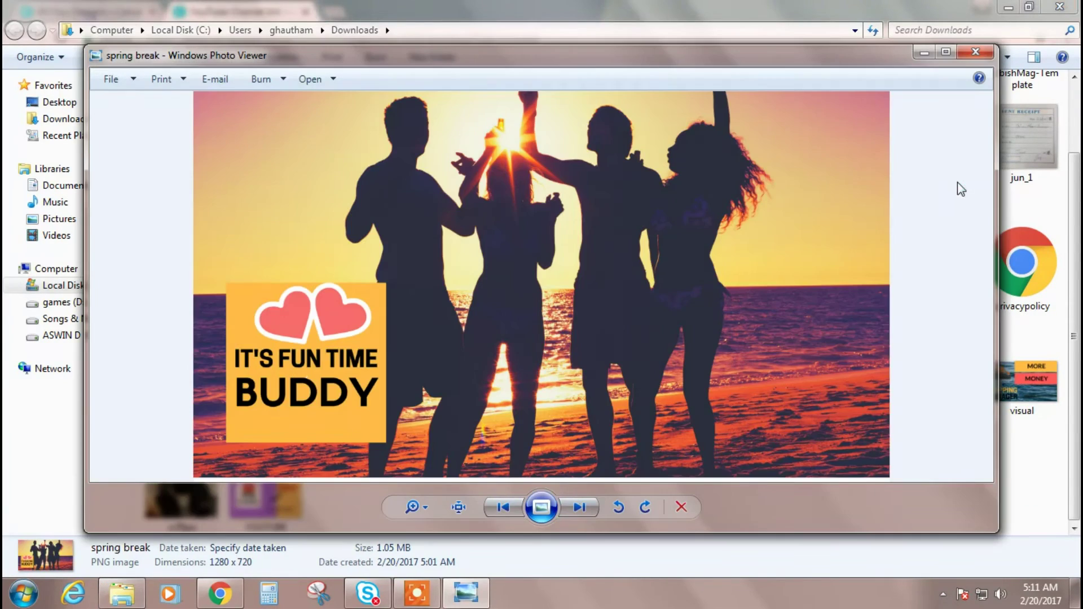
{"action": "left_click", "coordinate": [946, 52]}
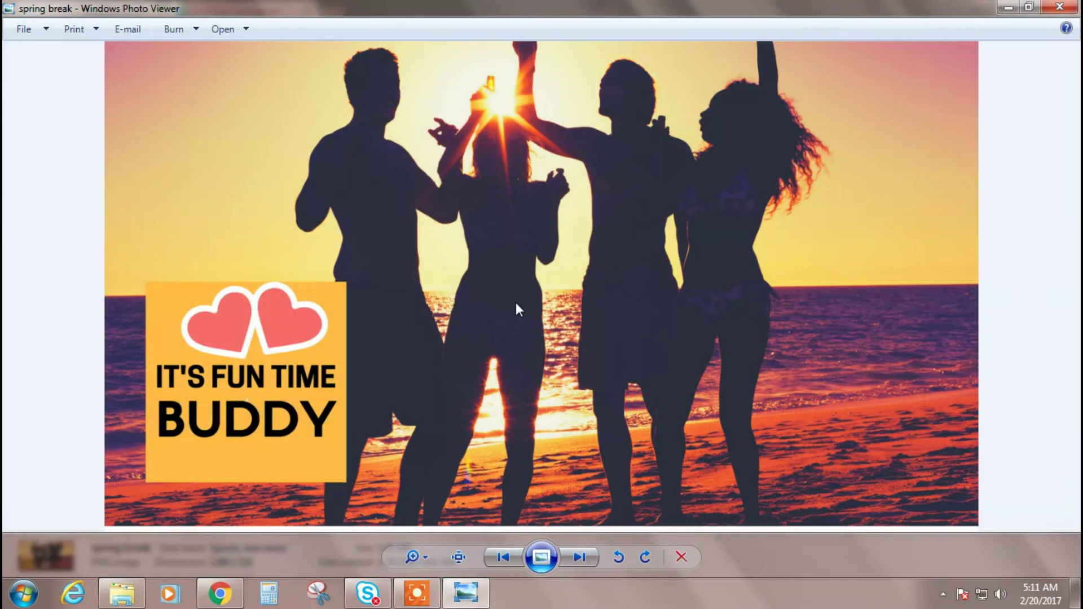